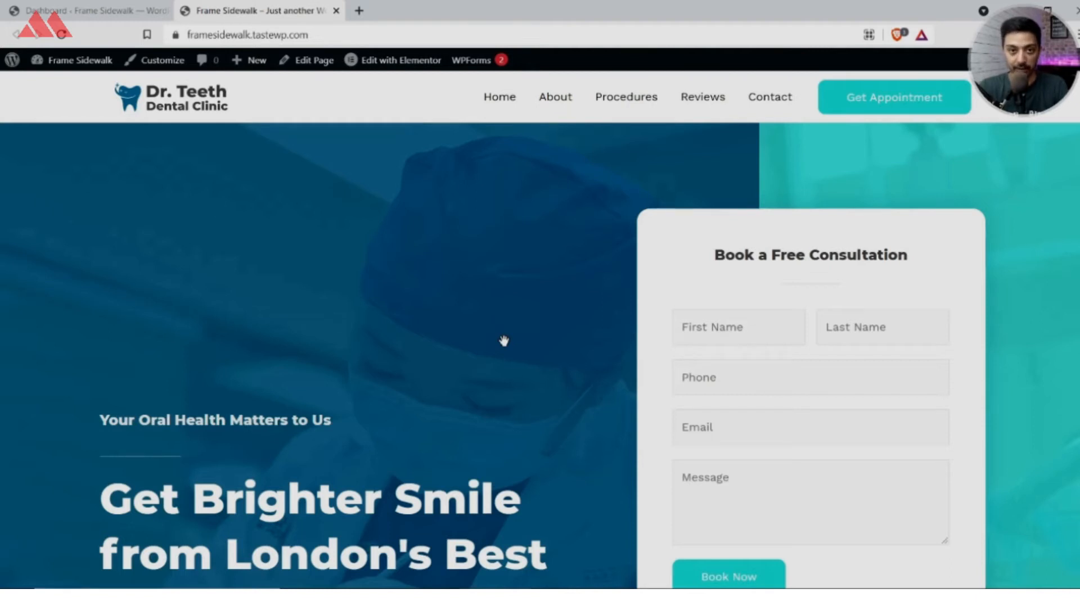
# - Search the dashboard's plugin directory for wpvivid, then install and activate the WPvivid Backup and Migration plugin
pyautogui.click(97, 7)
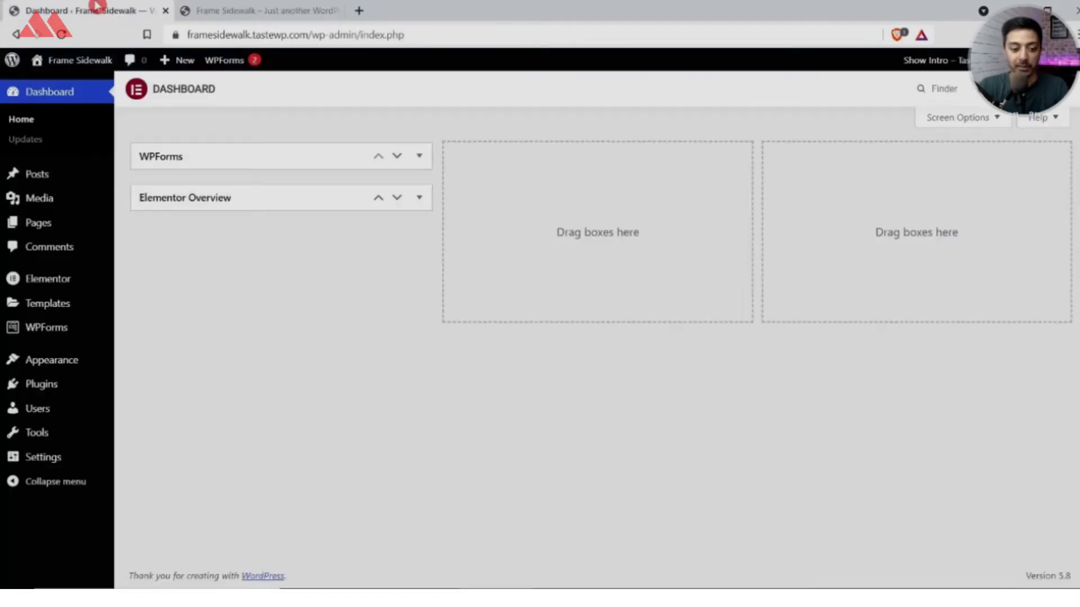
pyautogui.moveTo(45, 384)
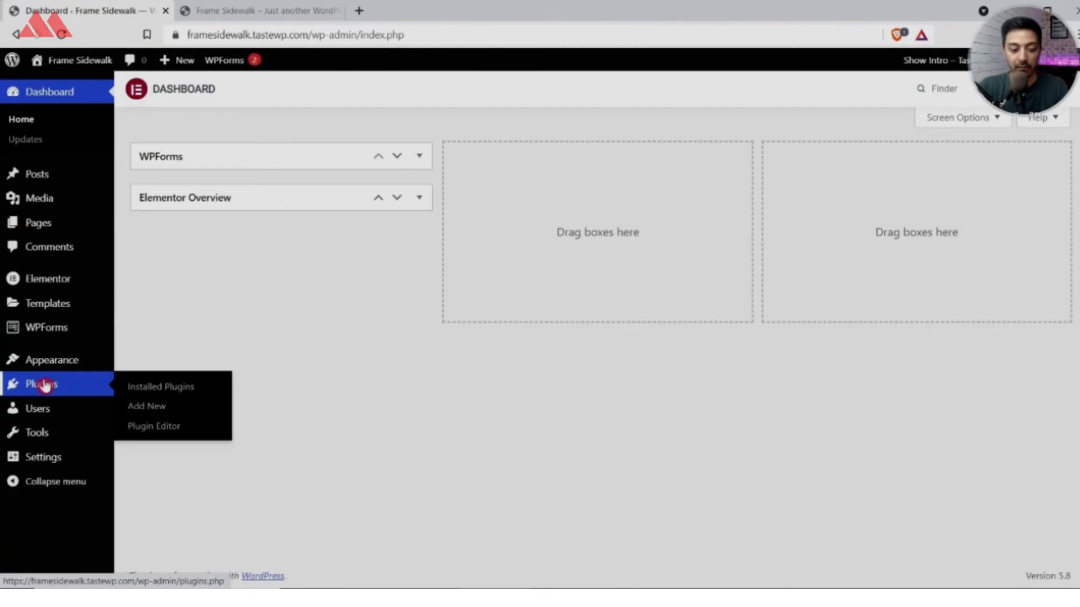
pyautogui.click(156, 410)
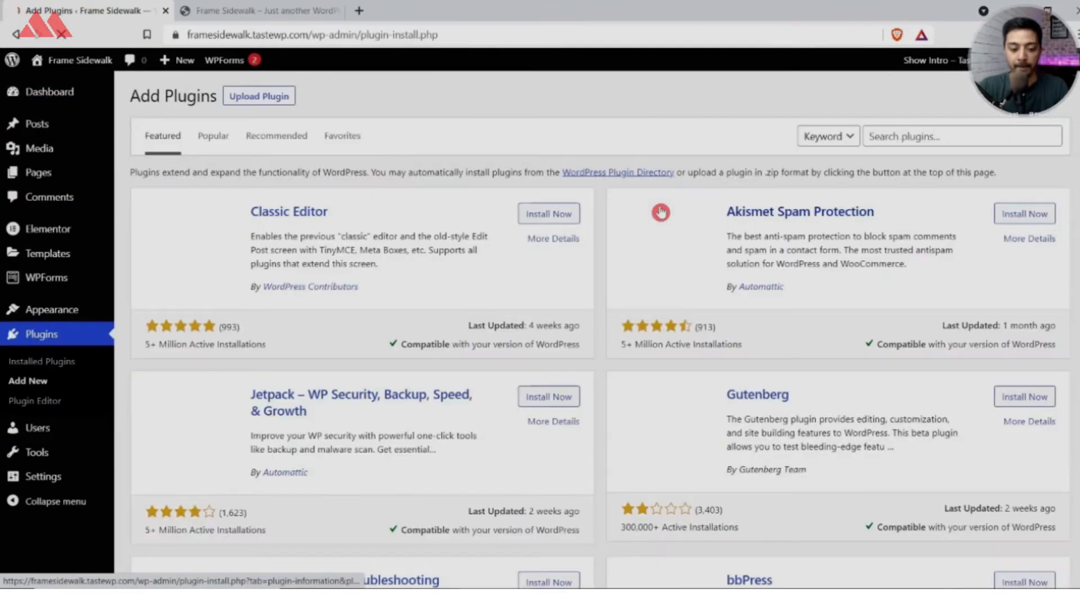
pyautogui.click(952, 133)
pyautogui.write('wpvivid')
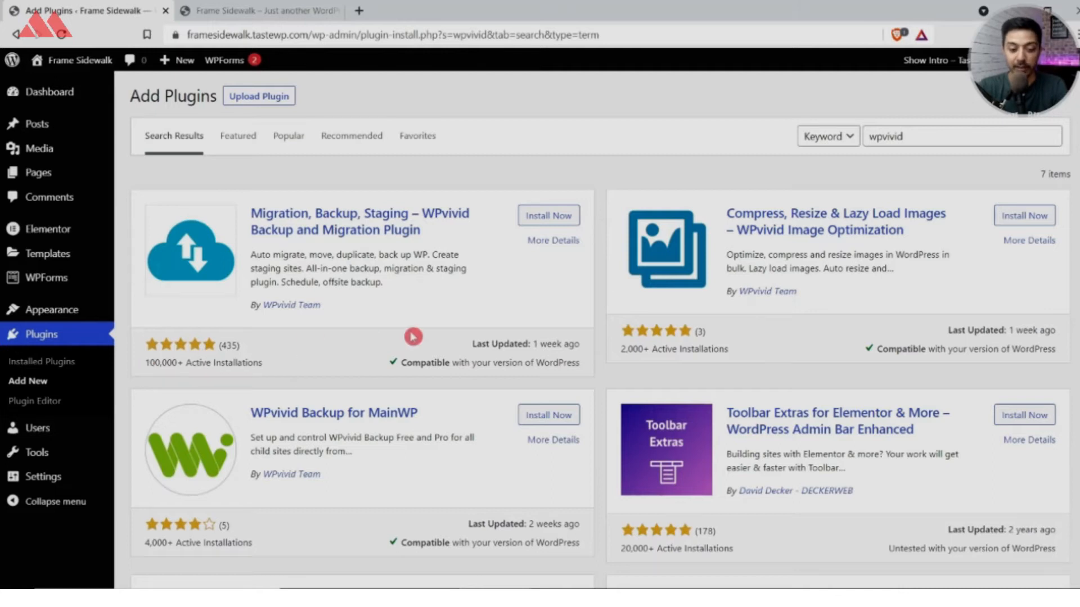
pyautogui.click(545, 222)
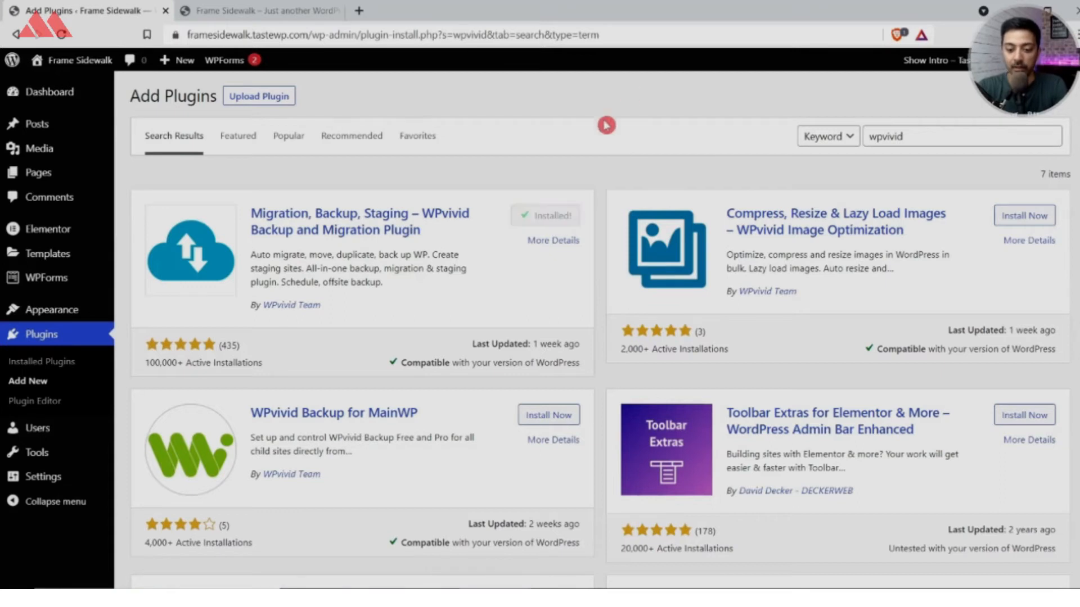
pyautogui.click(551, 215)
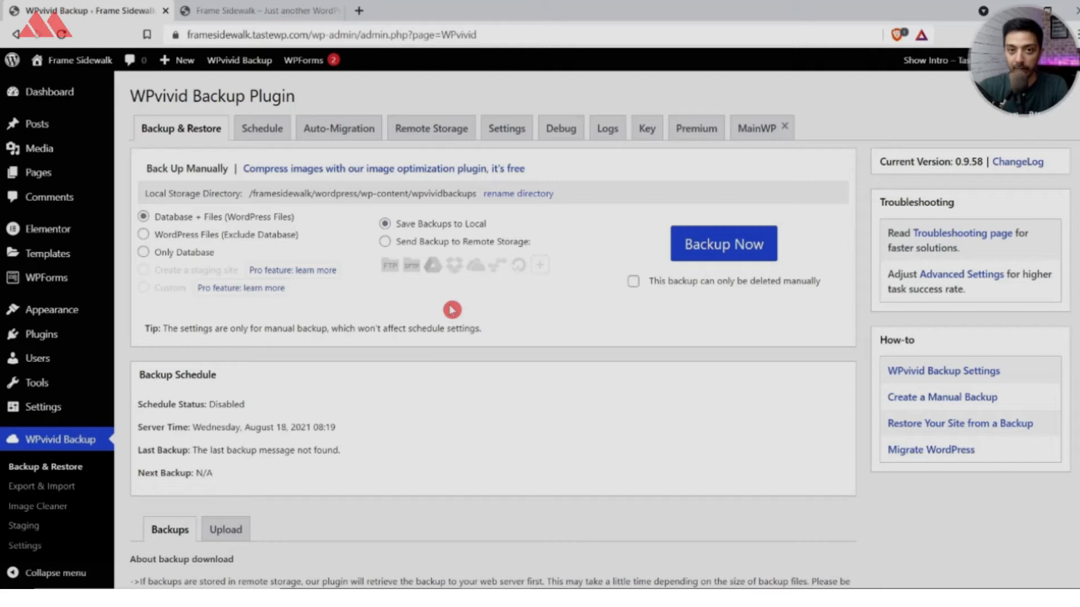
# - Create a manual backup of the site's database and files, saved to local storage
pyautogui.hotkey('ctrl', 'Tab')
pyautogui.scroll(-15, 246, 304)
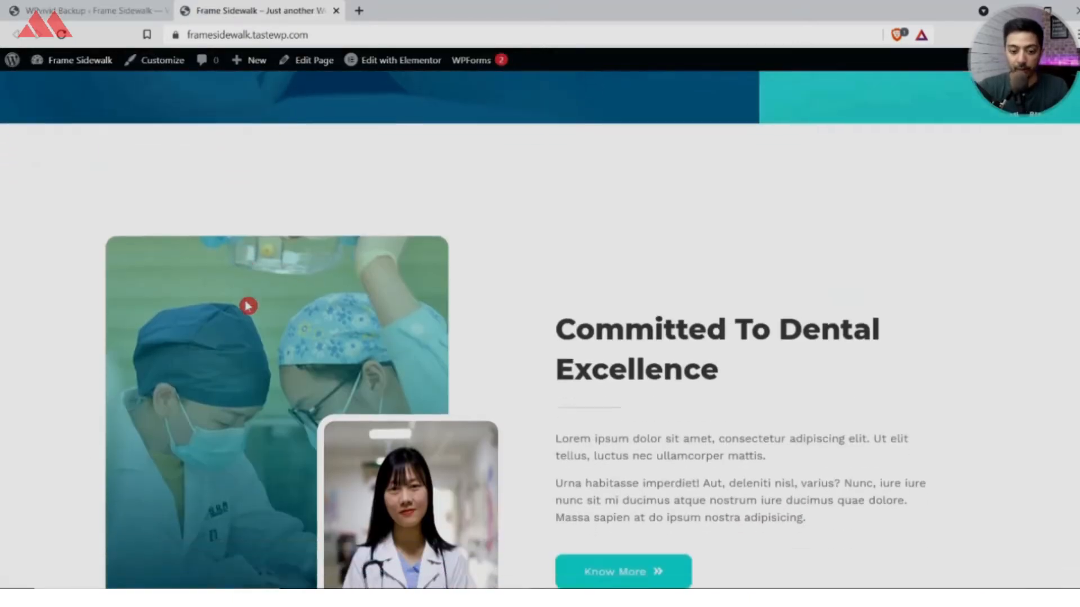
pyautogui.click(82, 7)
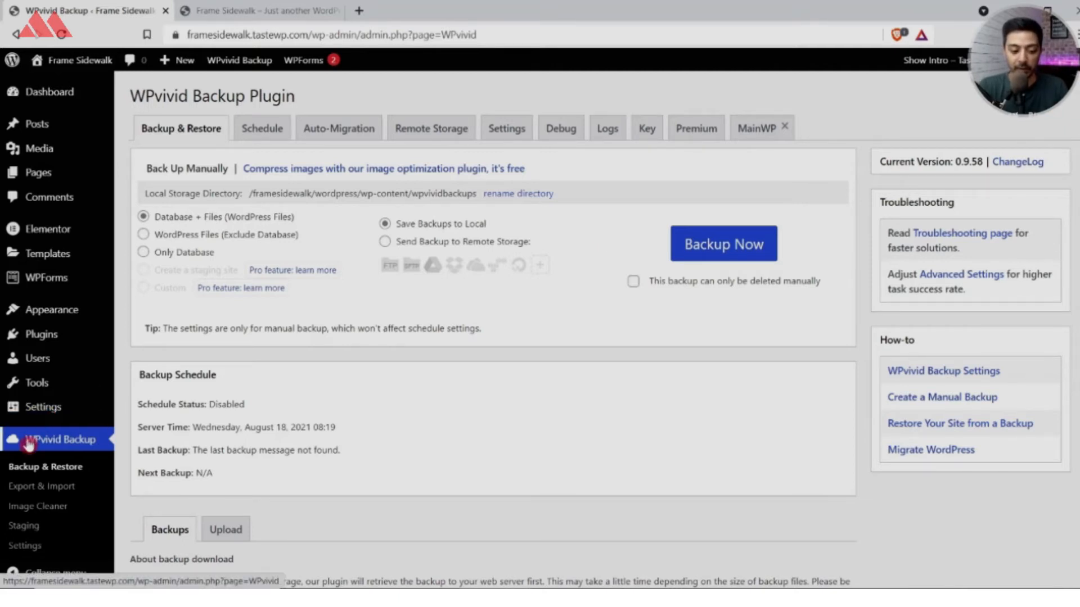
pyautogui.click(727, 253)
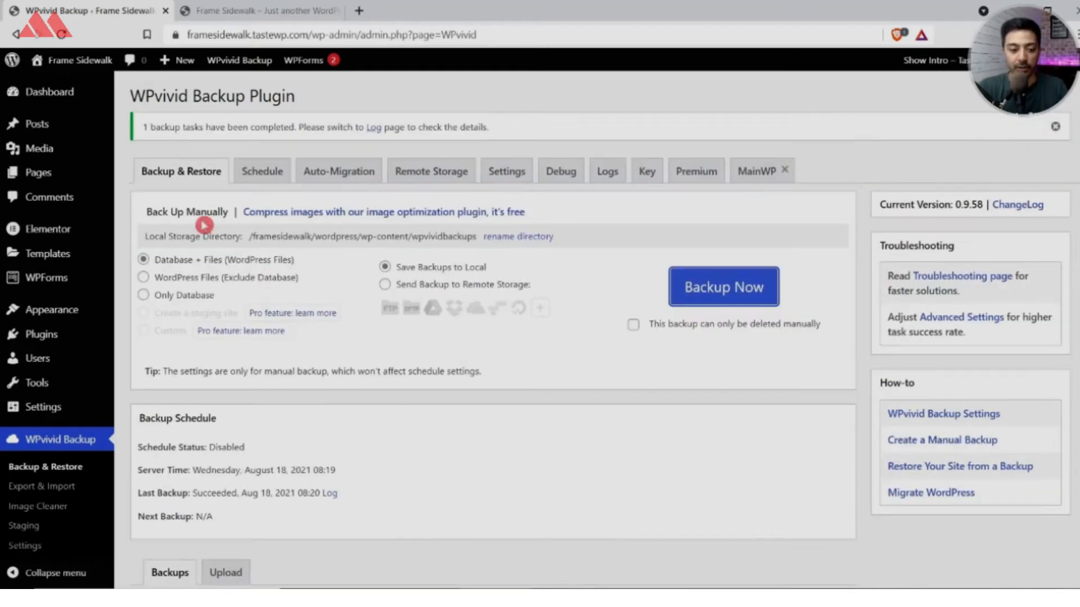
pyautogui.moveTo(149, 127); pyautogui.dragTo(310, 128)
# - Download the zip file of the new local backup and return to the list of backups
pyautogui.scroll(-6, 312, 192)
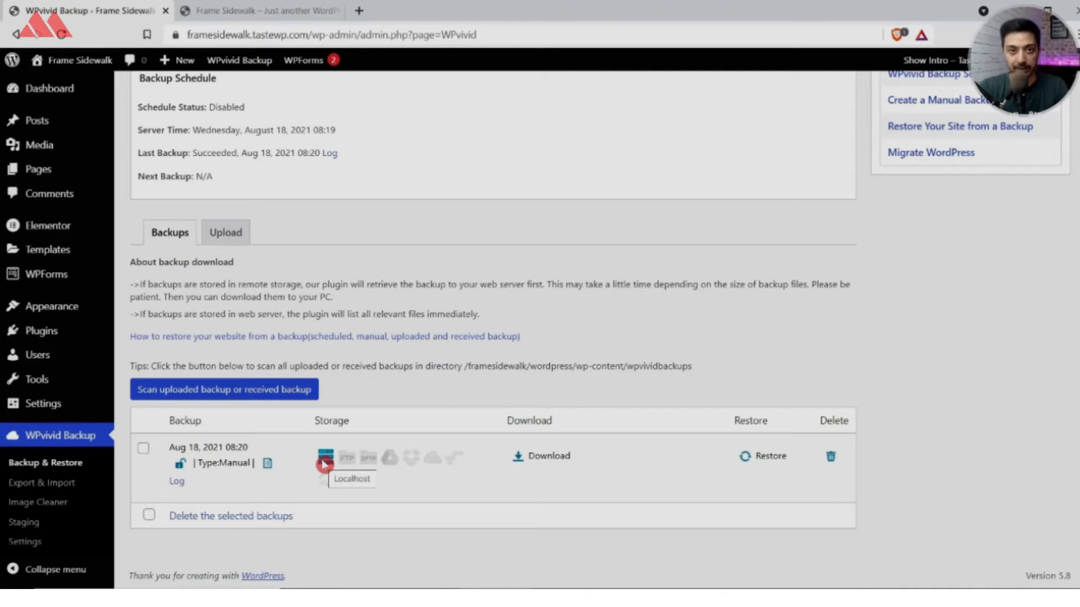
pyautogui.click(550, 456)
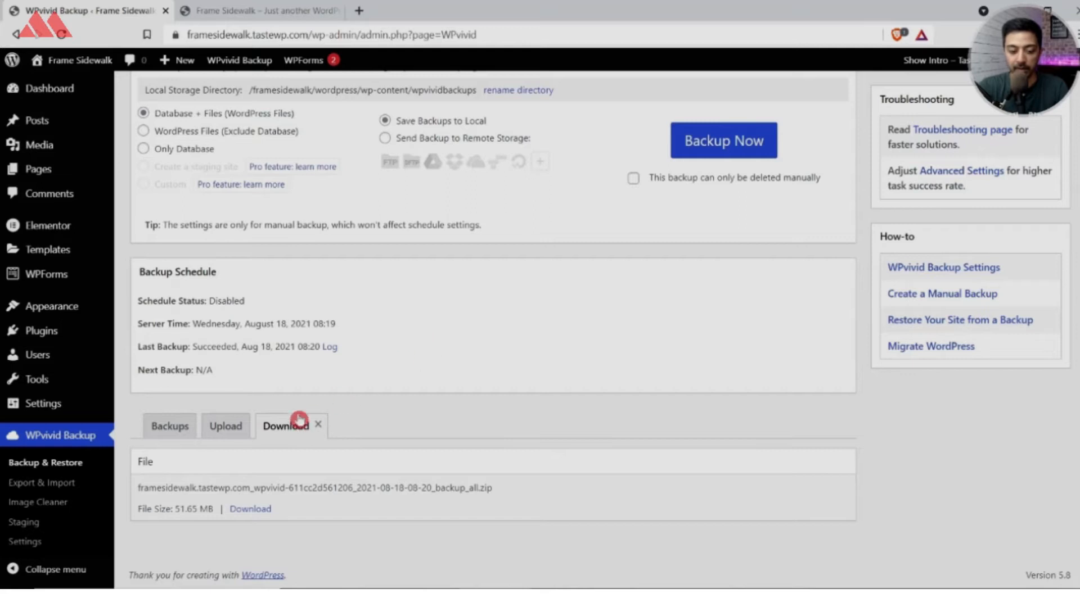
pyautogui.click(250, 509)
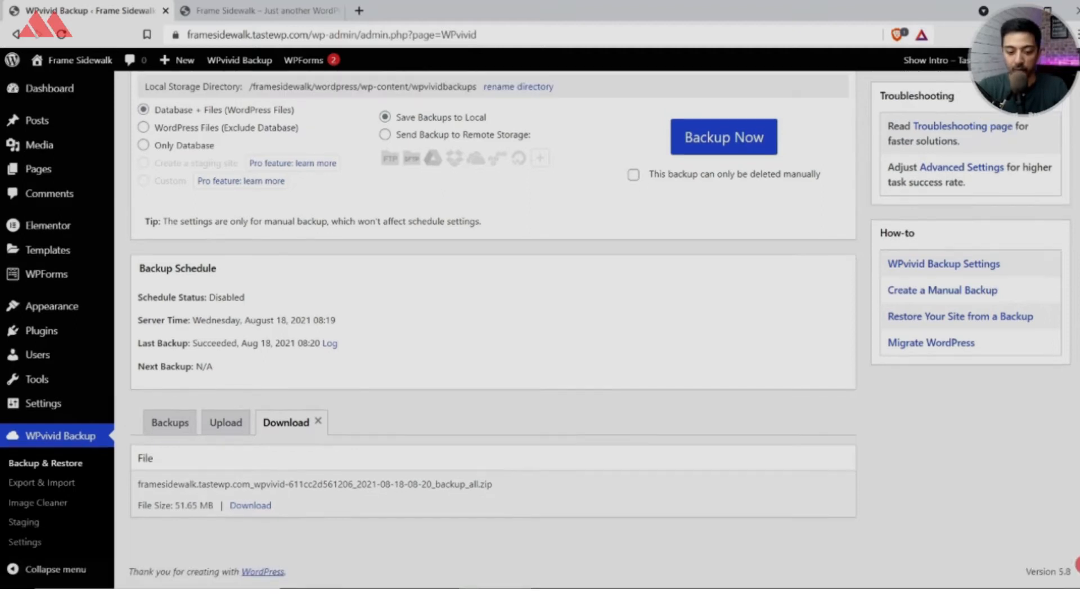
pyautogui.click(170, 421)
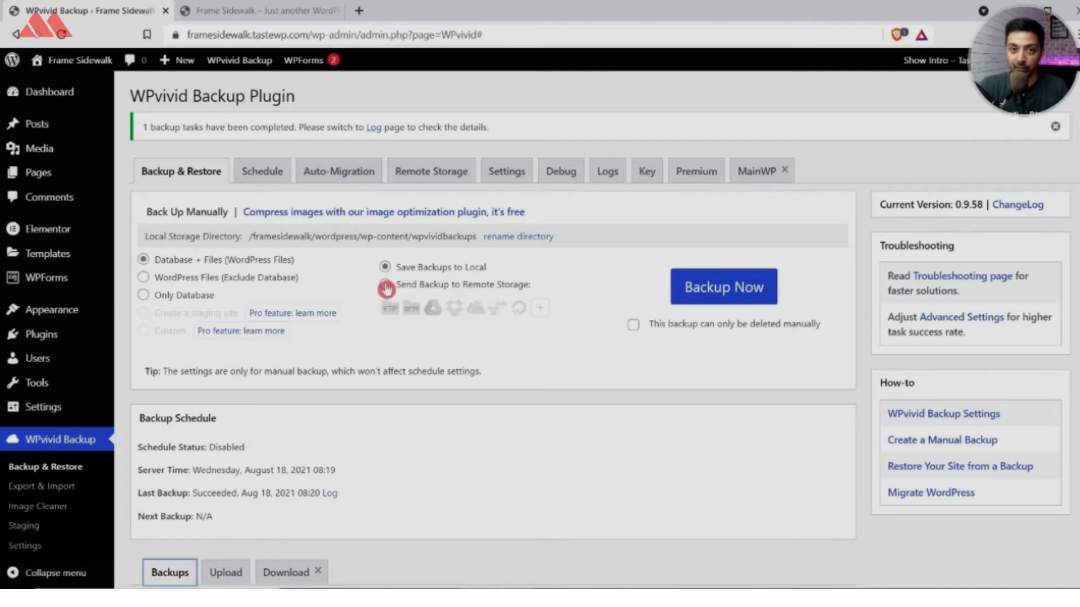
# - Enter wpvividbk as the alias for a Google Drive remote storage in the backup plugin
pyautogui.click(417, 177)
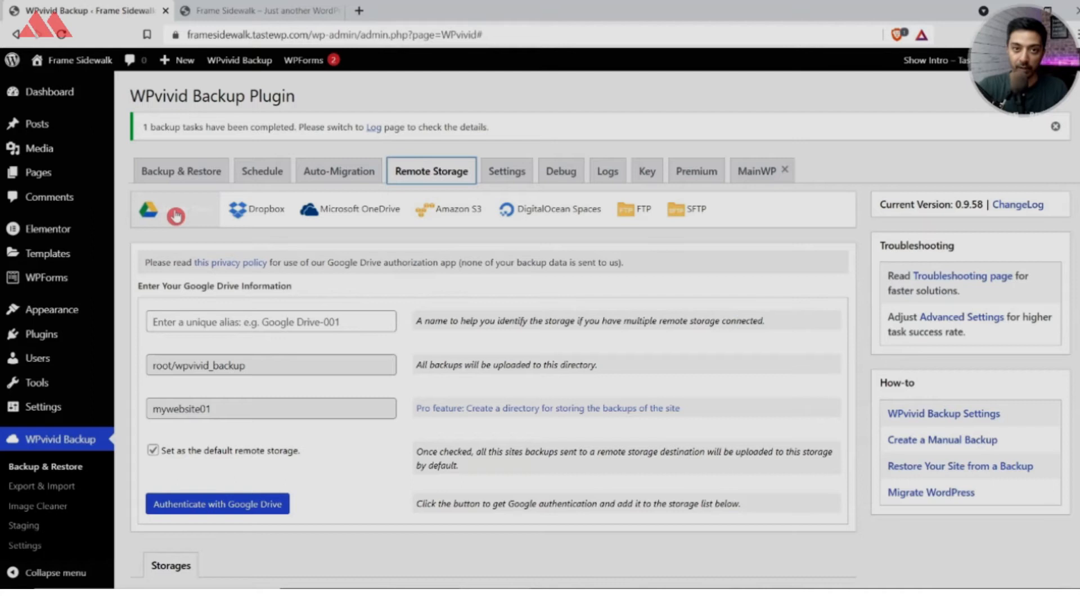
pyautogui.click(193, 327)
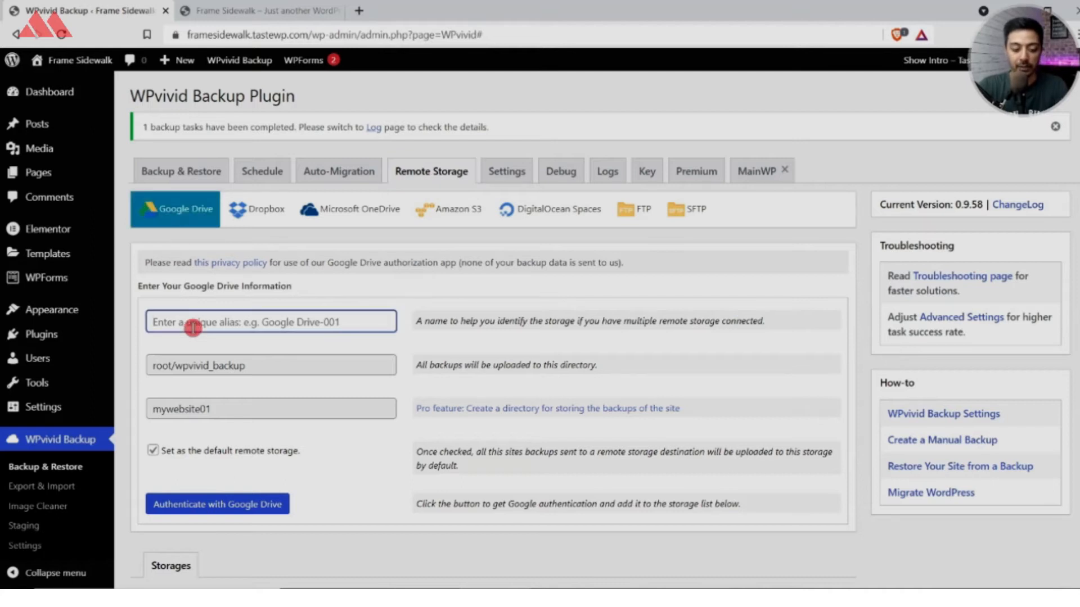
pyautogui.write('wpvi')
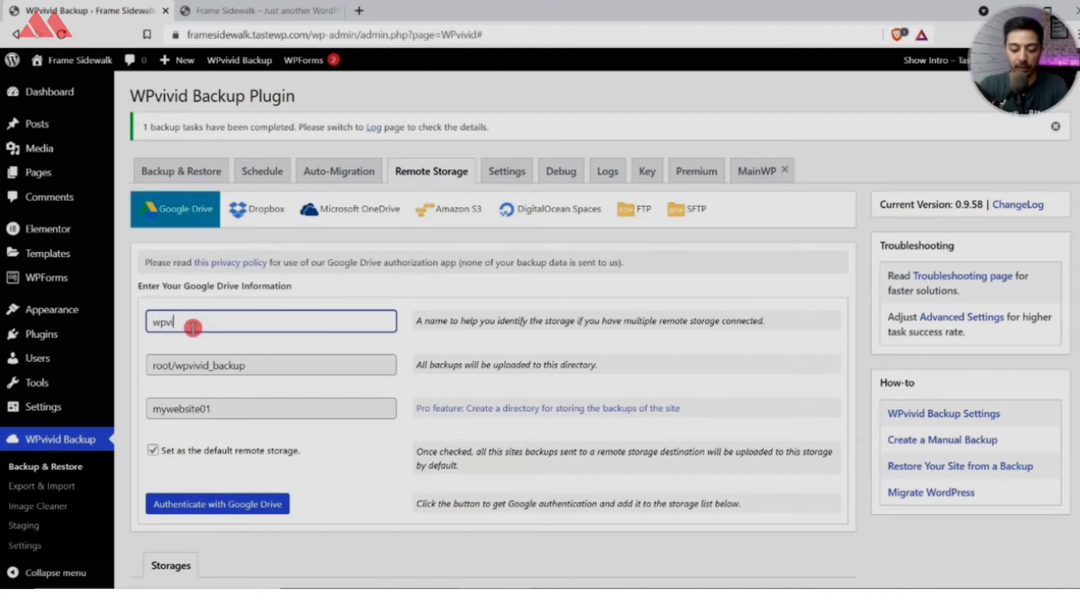
pyautogui.write('vidbk')
pyautogui.scroll(-1, 193, 327)
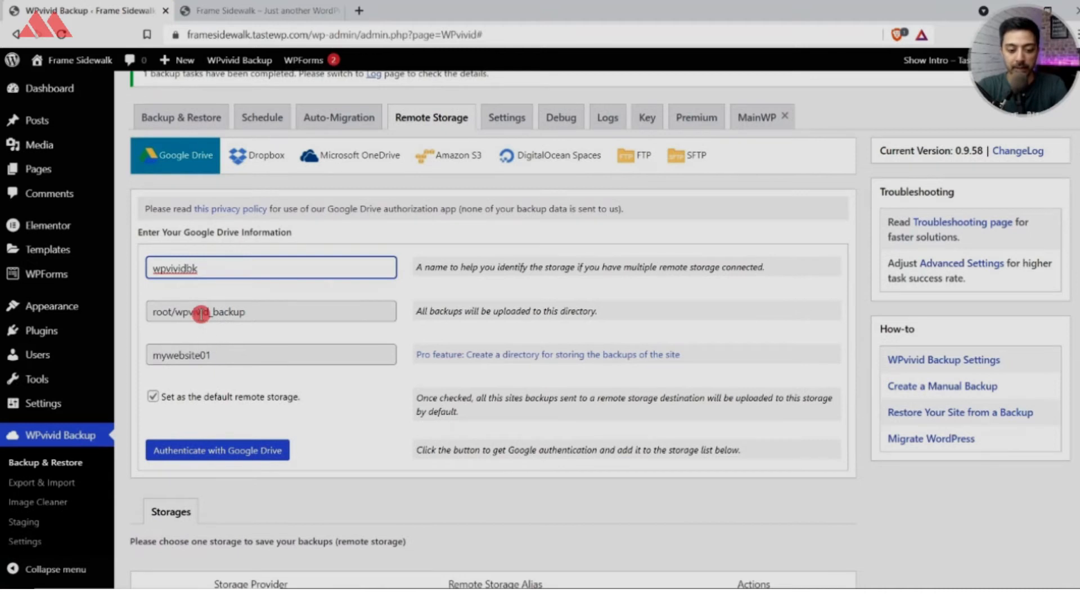
# - Authenticate the remote storage with the Google account and grant wpvivid.com the requested access
pyautogui.click(164, 452)
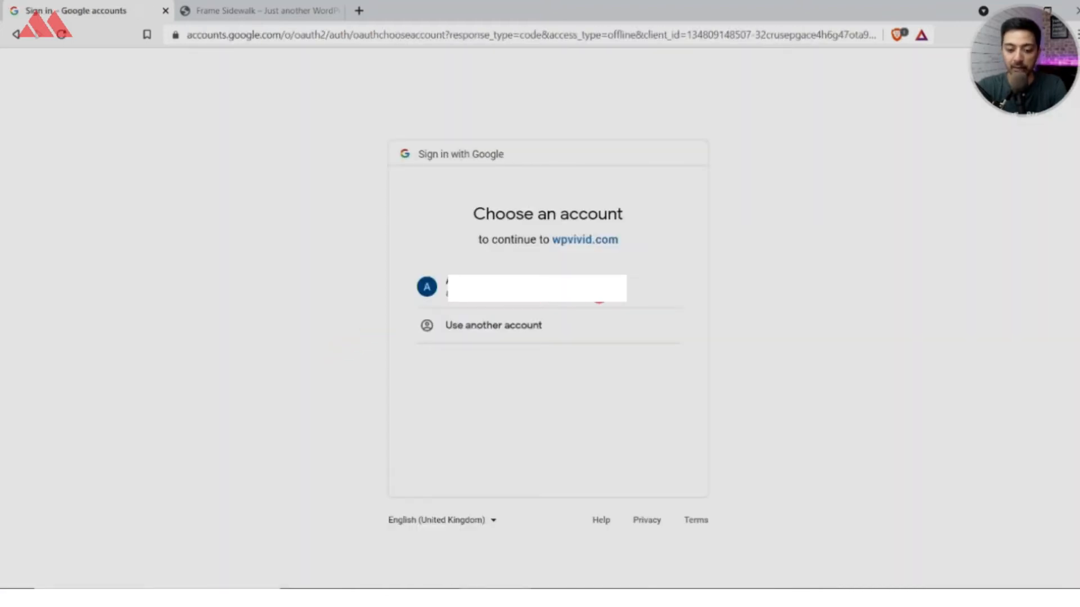
pyautogui.click(599, 295)
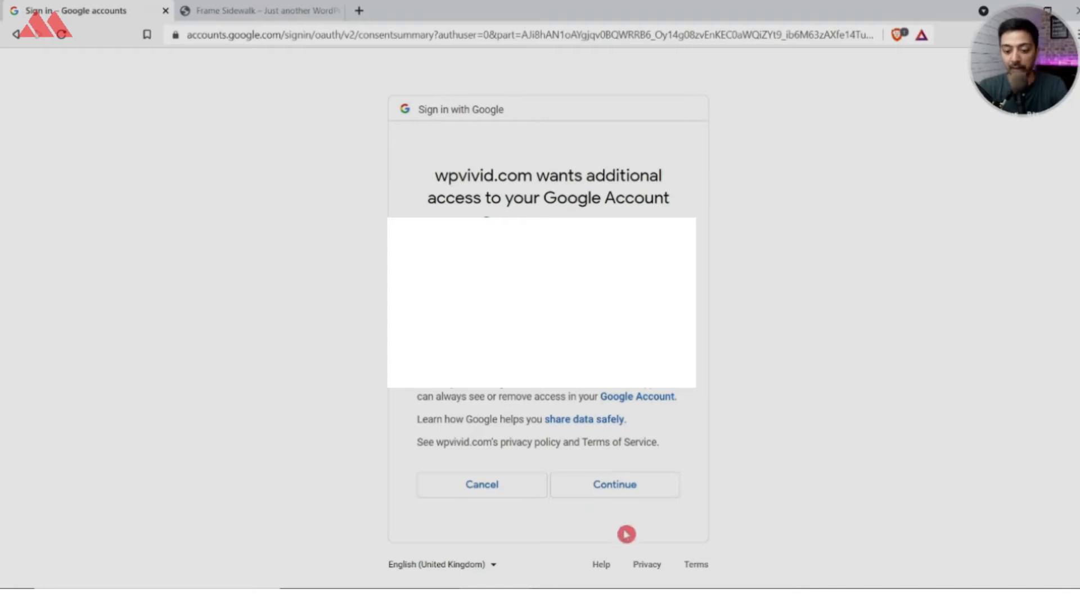
pyautogui.click(627, 485)
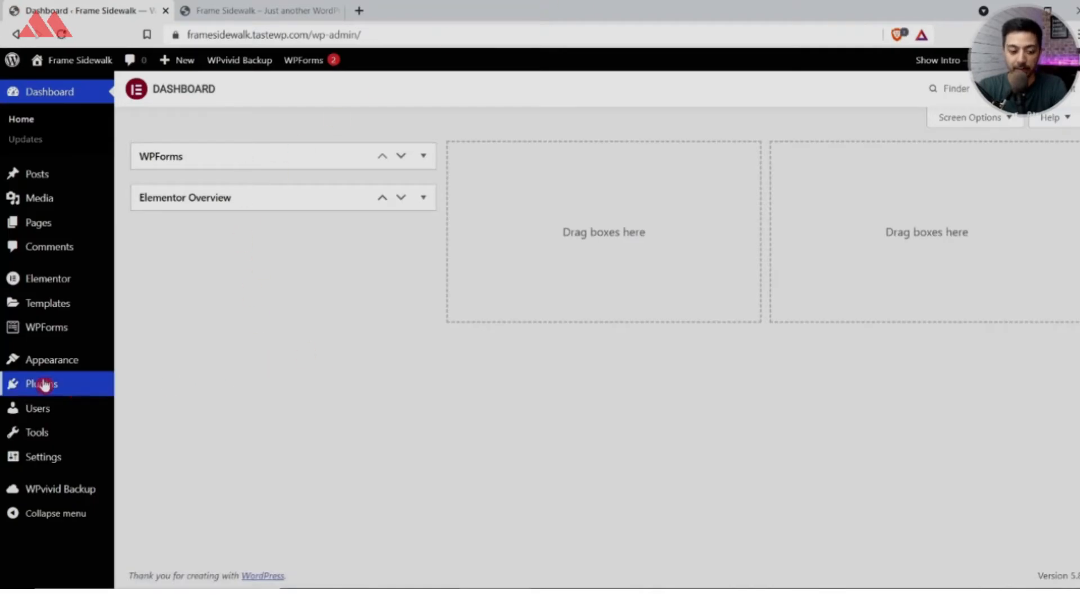
# - Run a manual WPvivid backup of database and files to the Google Drive remote storage and review its entry among the backups
pyautogui.click(27, 490)
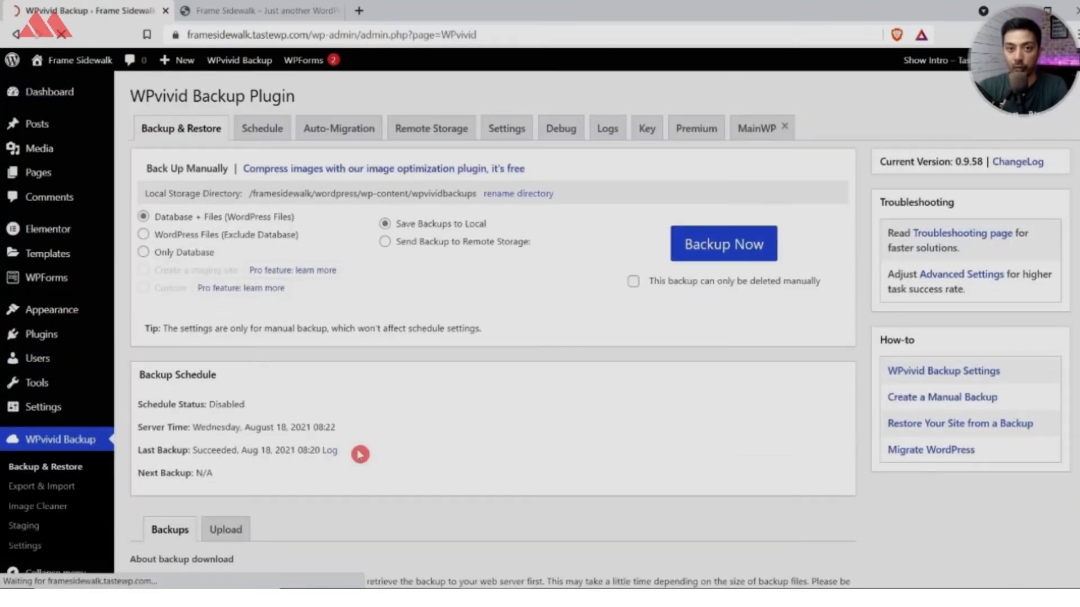
pyautogui.click(386, 243)
pyautogui.click(739, 250)
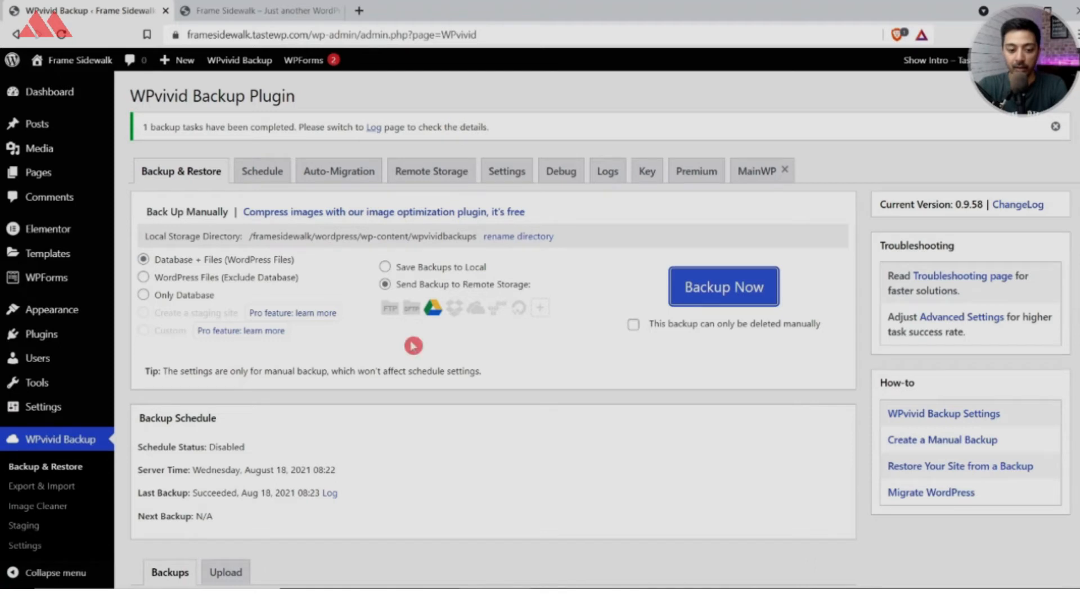
pyautogui.scroll(-7, 413, 346)
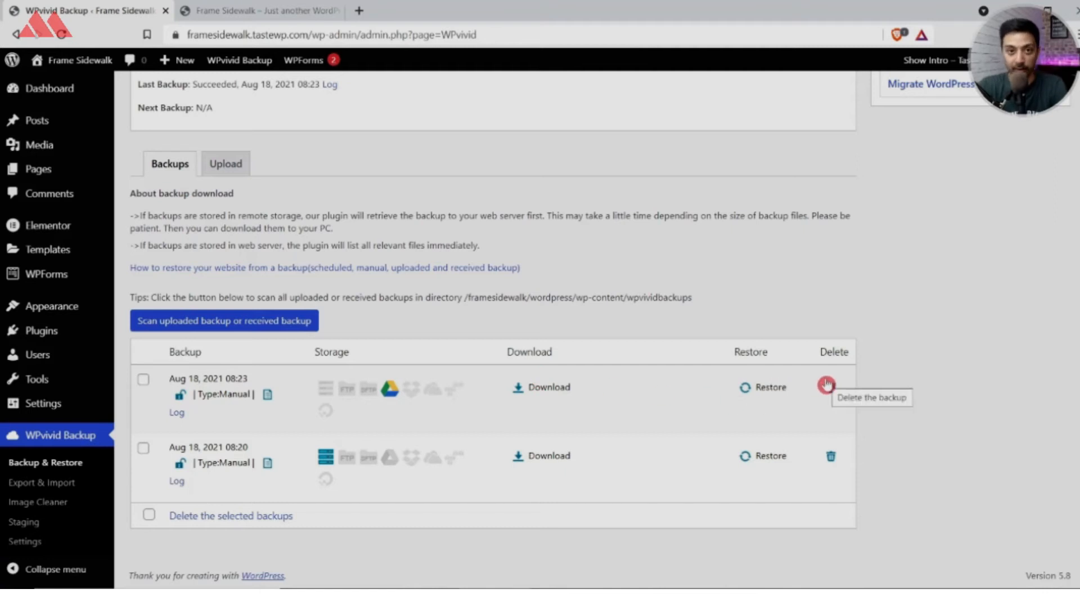
pyautogui.scroll(7, 368, 318)
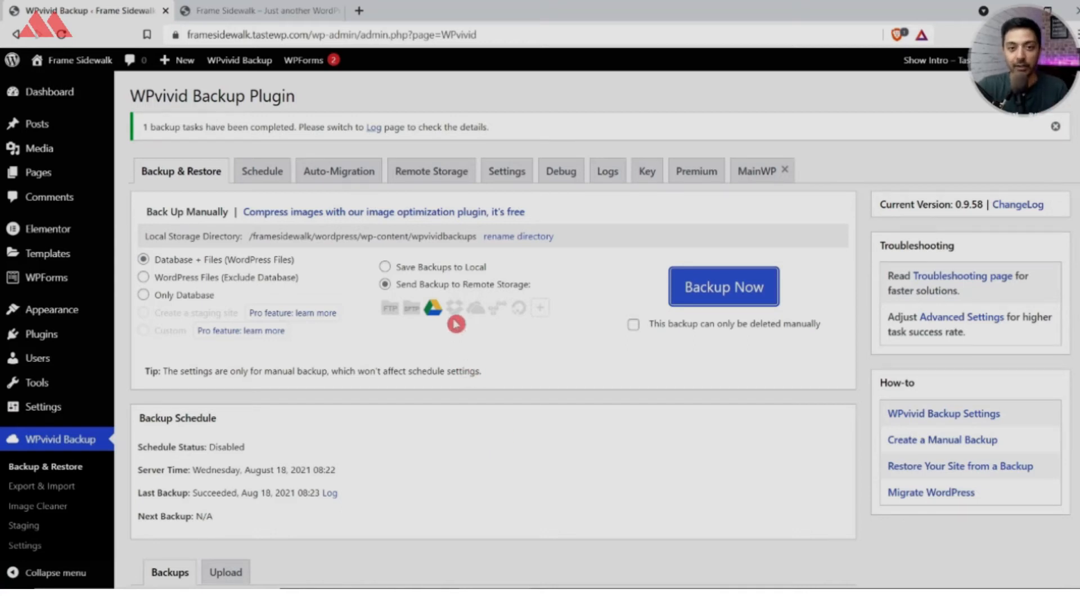
# - Enable the backup schedule and set its frequency to Weekly
pyautogui.click(267, 174)
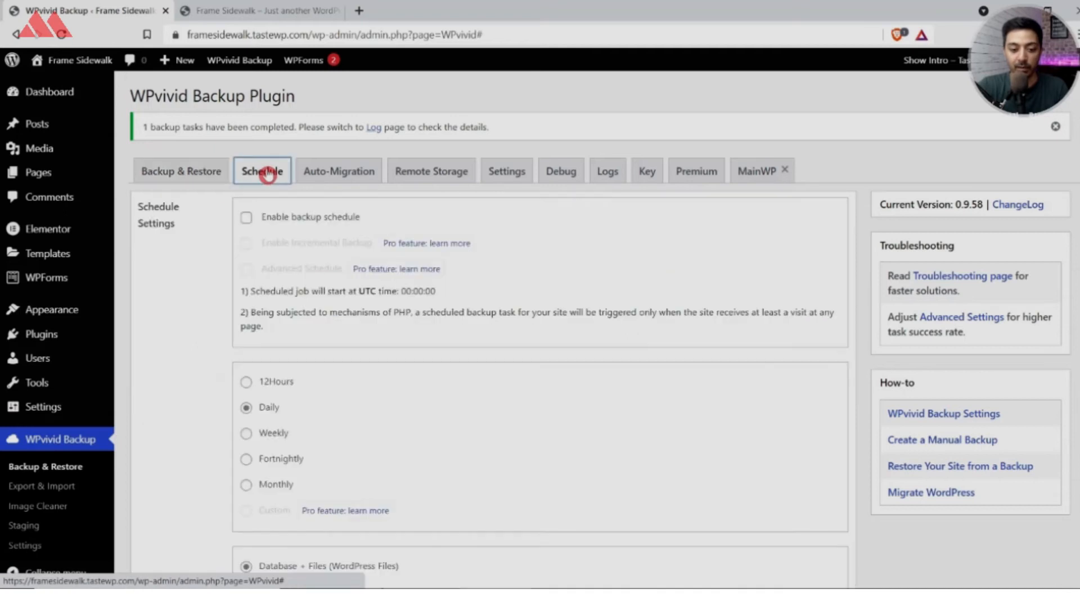
pyautogui.click(246, 218)
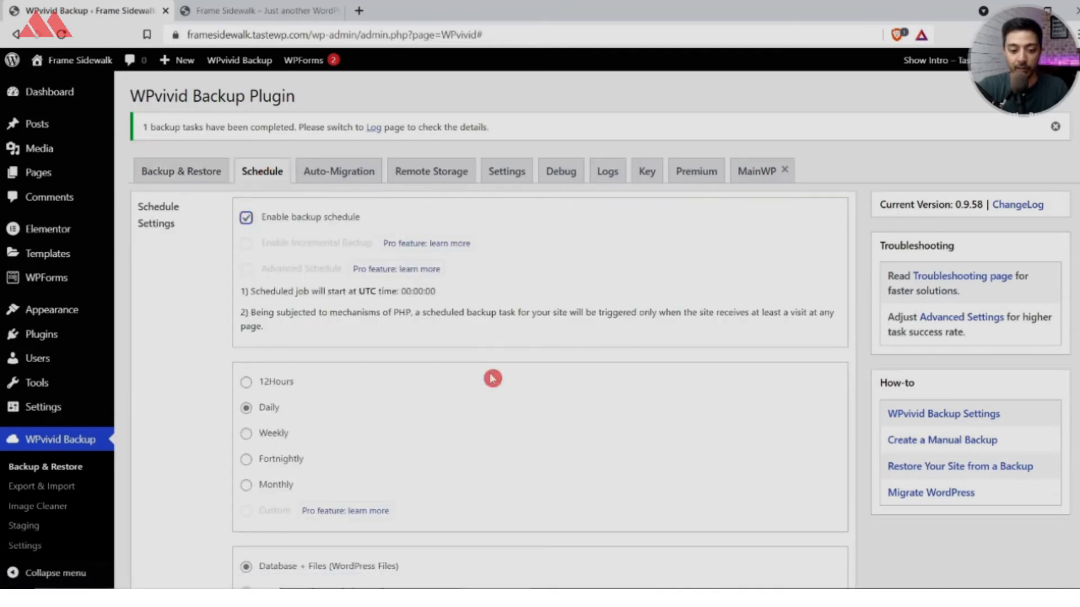
pyautogui.click(246, 434)
pyautogui.scroll(-4, 592, 425)
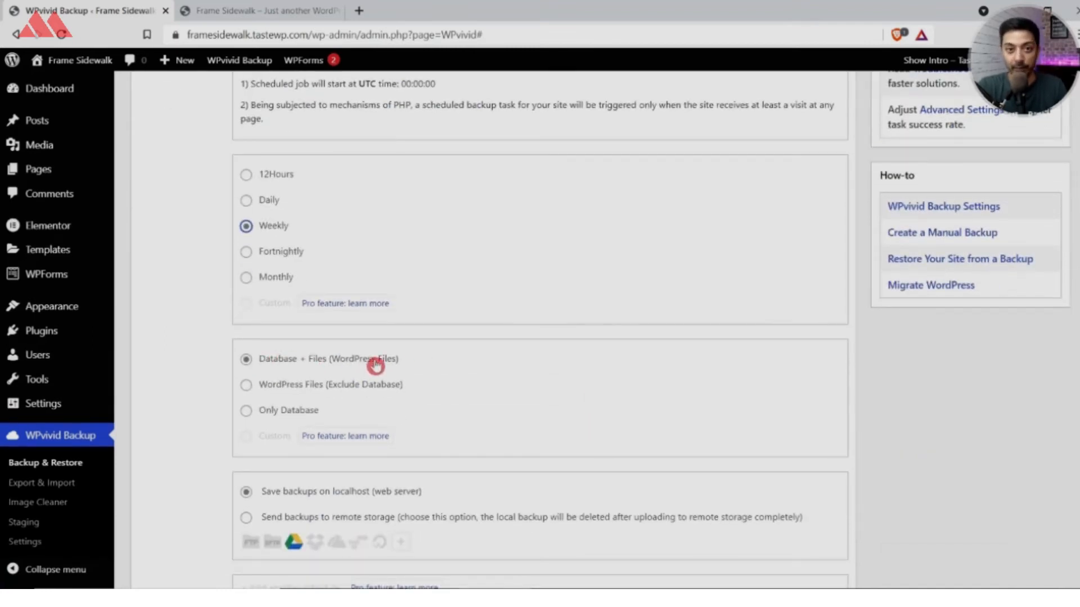
# - Send the scheduled backups to the Google Drive remote storage and save the schedule settings
pyautogui.scroll(-3, 376, 365)
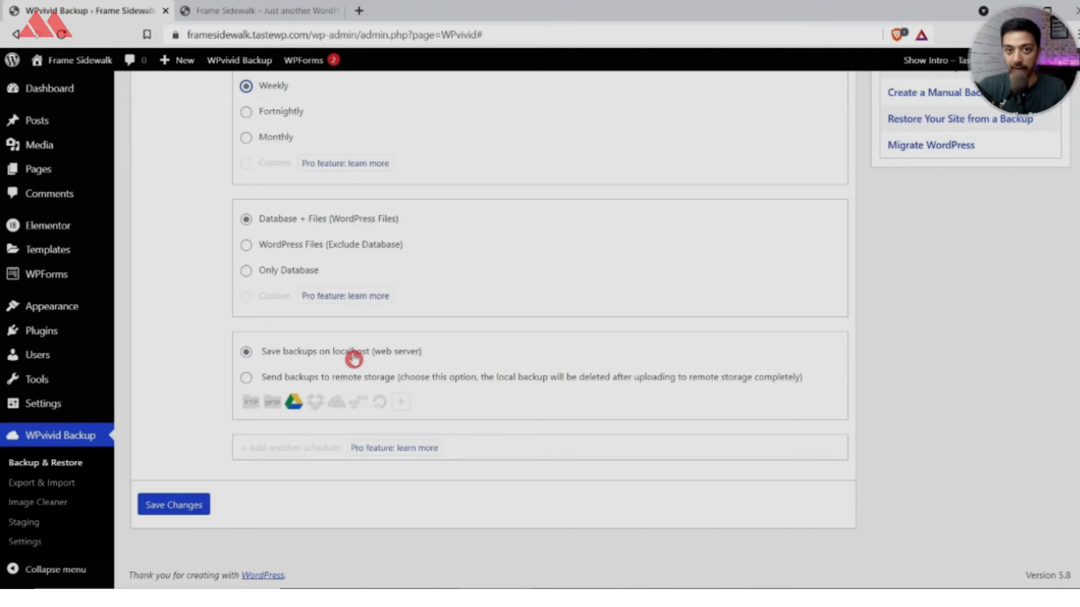
pyautogui.click(245, 379)
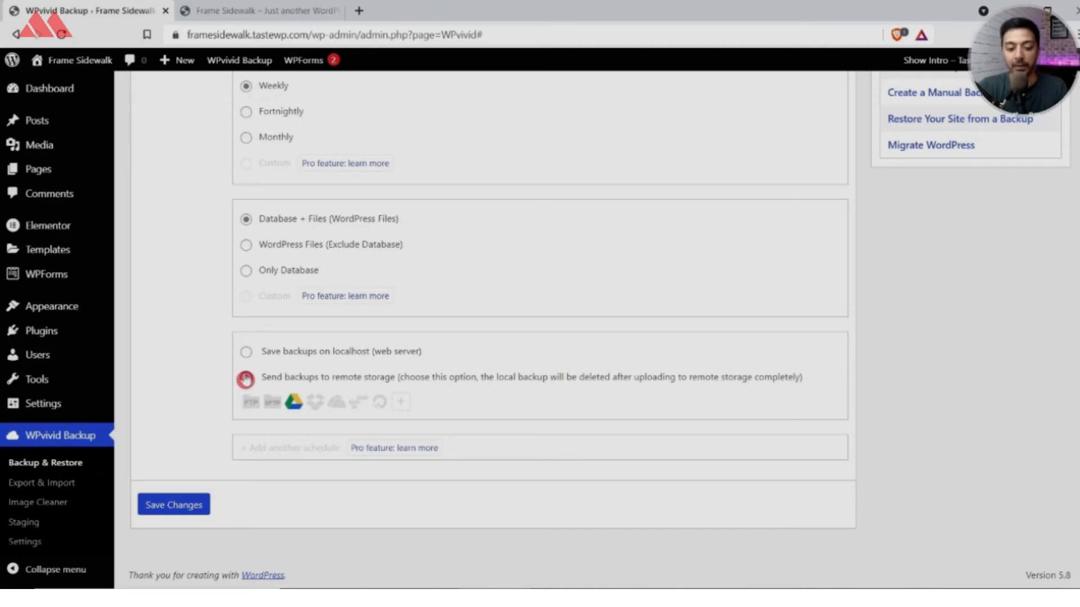
pyautogui.click(293, 402)
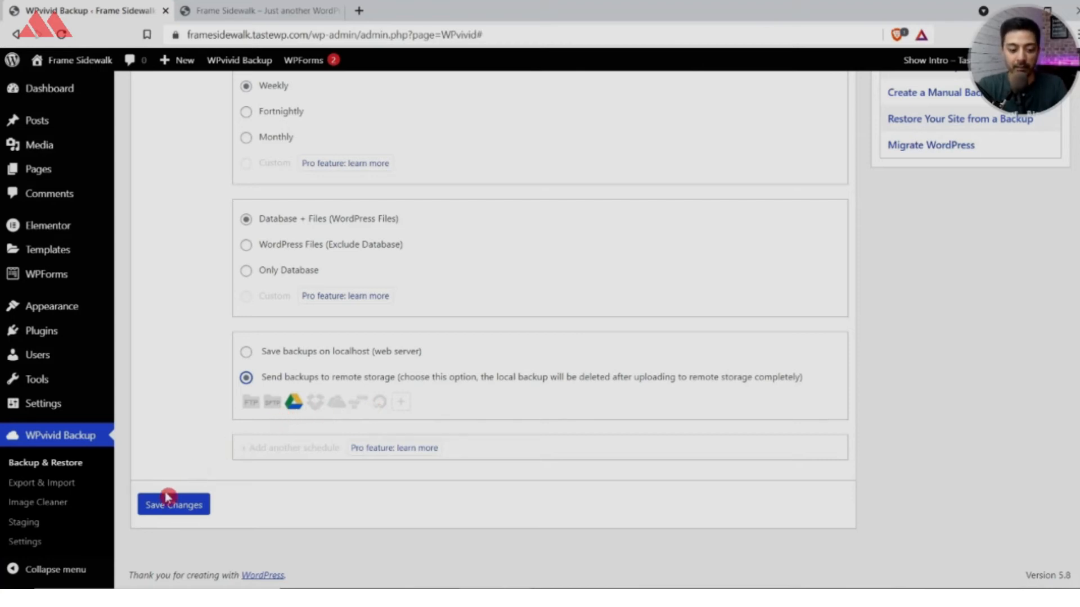
pyautogui.click(156, 505)
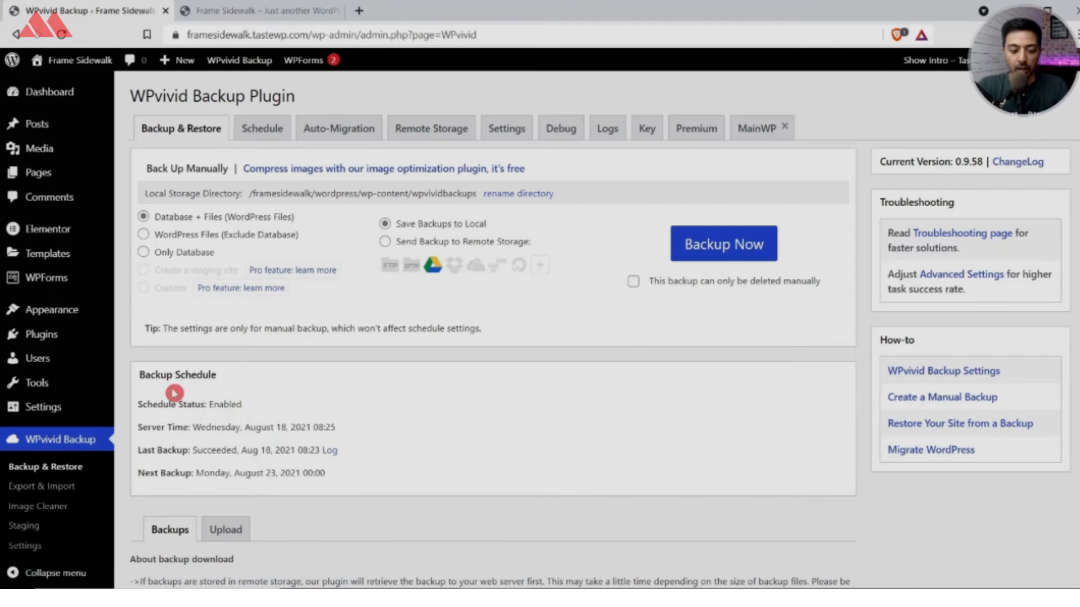
# - Check the backup schedule's status and the date of the next backup
pyautogui.moveTo(141, 373); pyautogui.dragTo(244, 365)
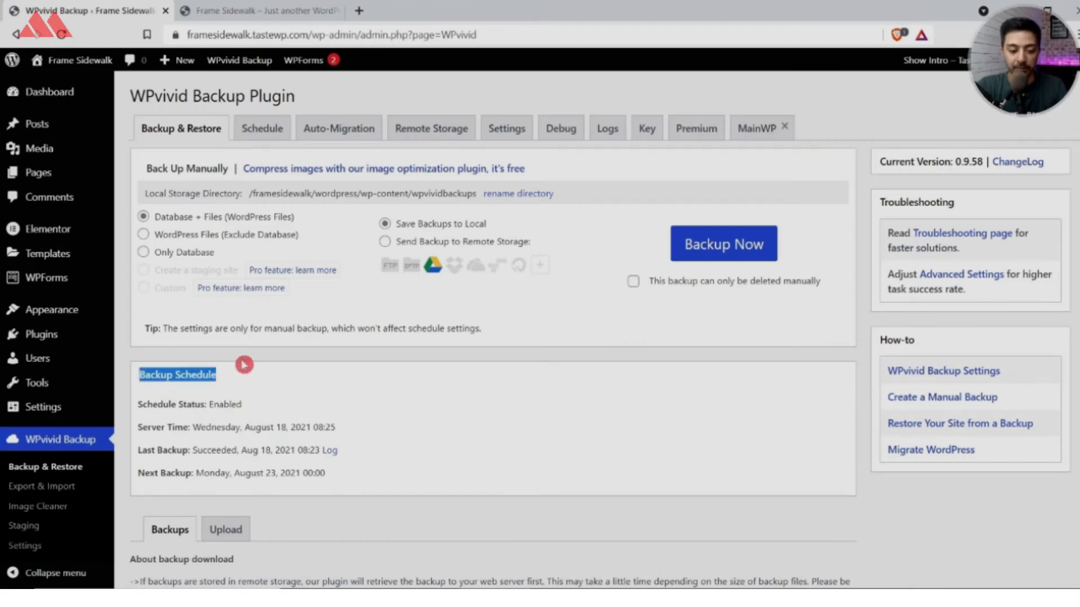
pyautogui.click(176, 403)
pyautogui.moveTo(176, 403); pyautogui.dragTo(253, 404)
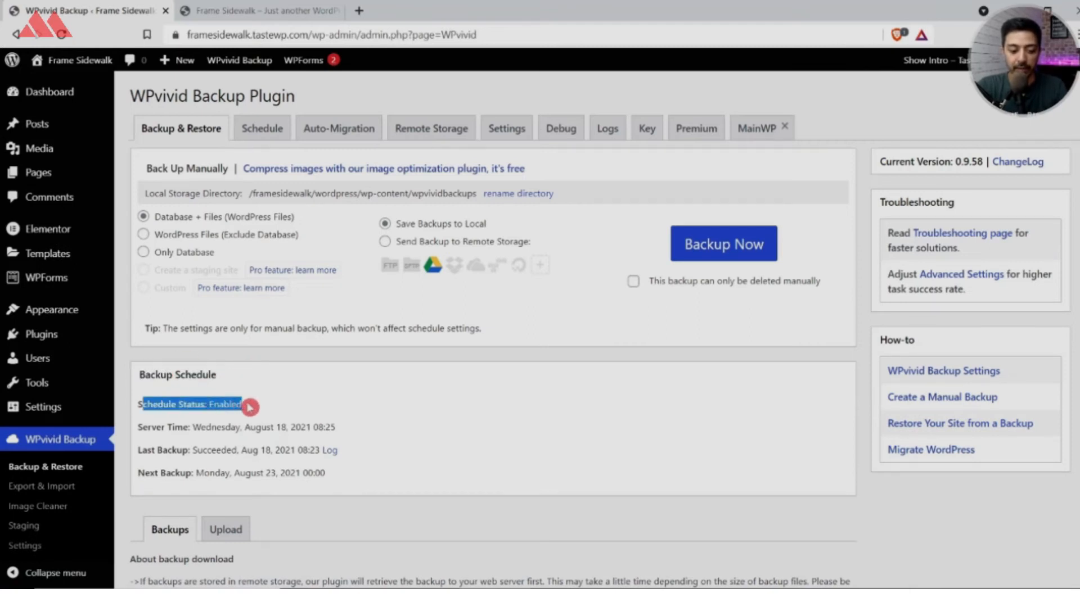
pyautogui.moveTo(137, 471); pyautogui.dragTo(347, 482)
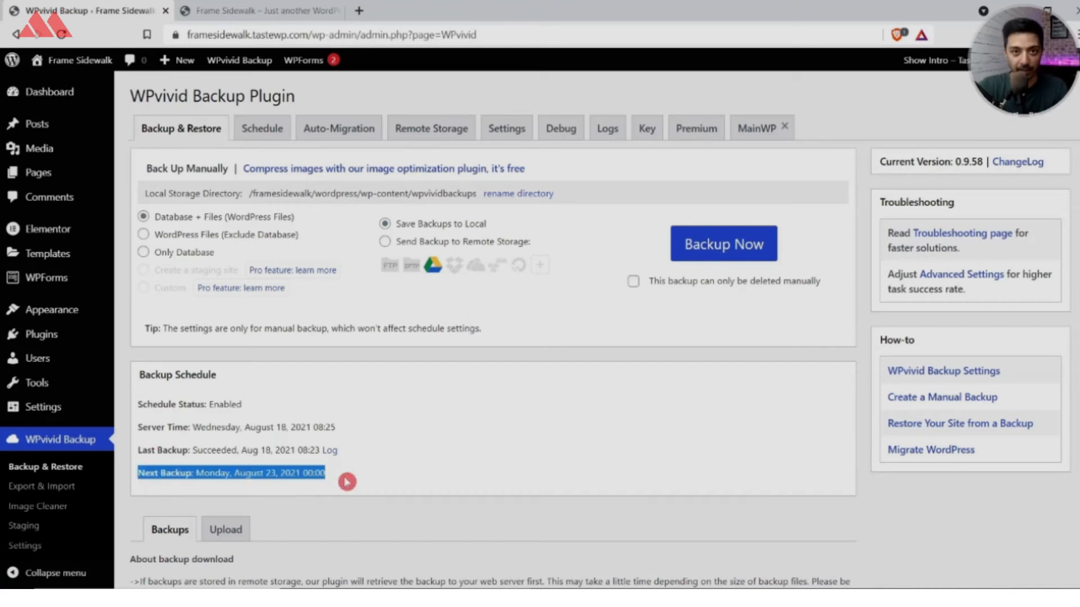
pyautogui.moveTo(234, 474); pyautogui.dragTo(349, 485)
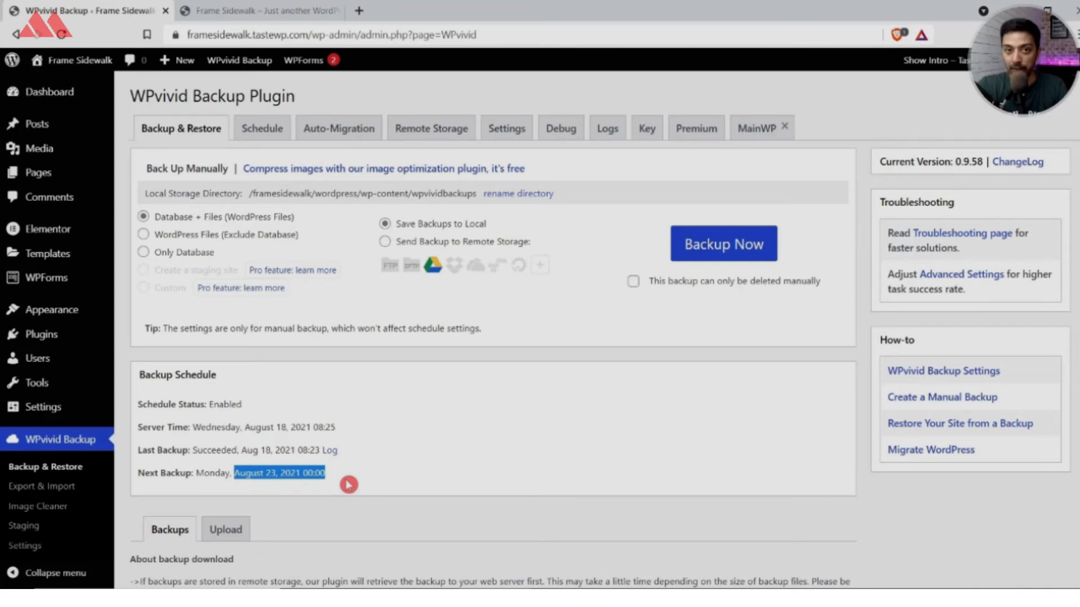
# - Review the backup schedule settings and the list of existing backups on the Frame Sidewalk site
pyautogui.click(262, 129)
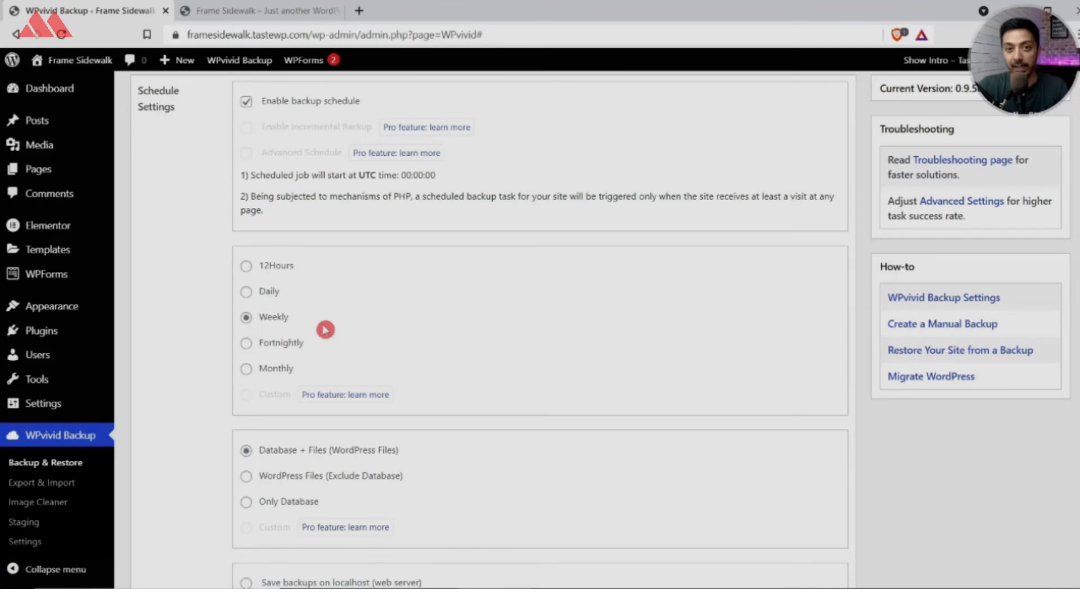
pyautogui.scroll(2, 473, 333)
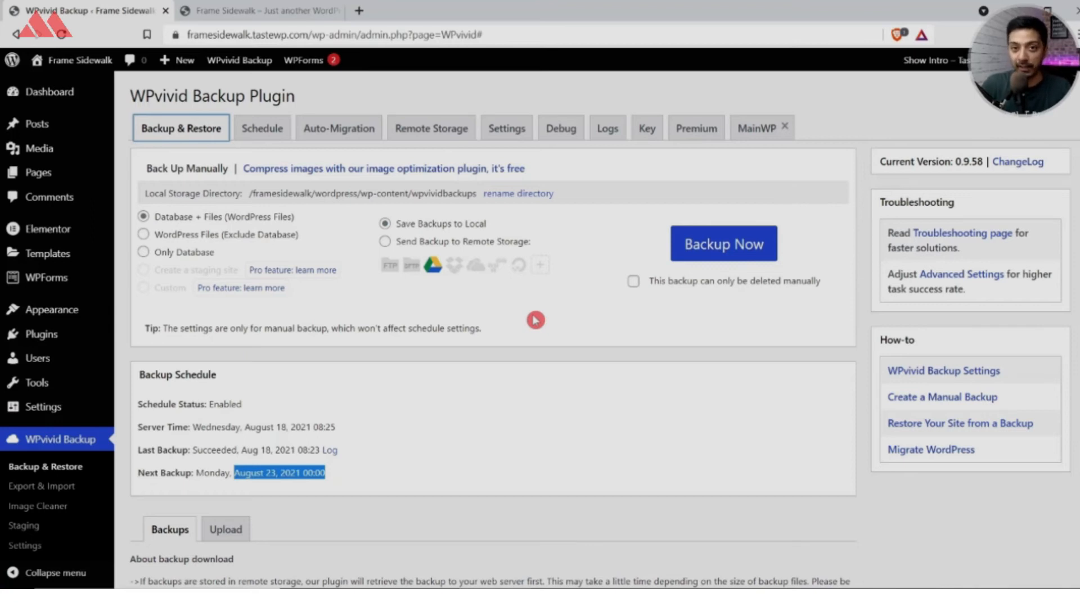
pyautogui.scroll(-5, 536, 320)
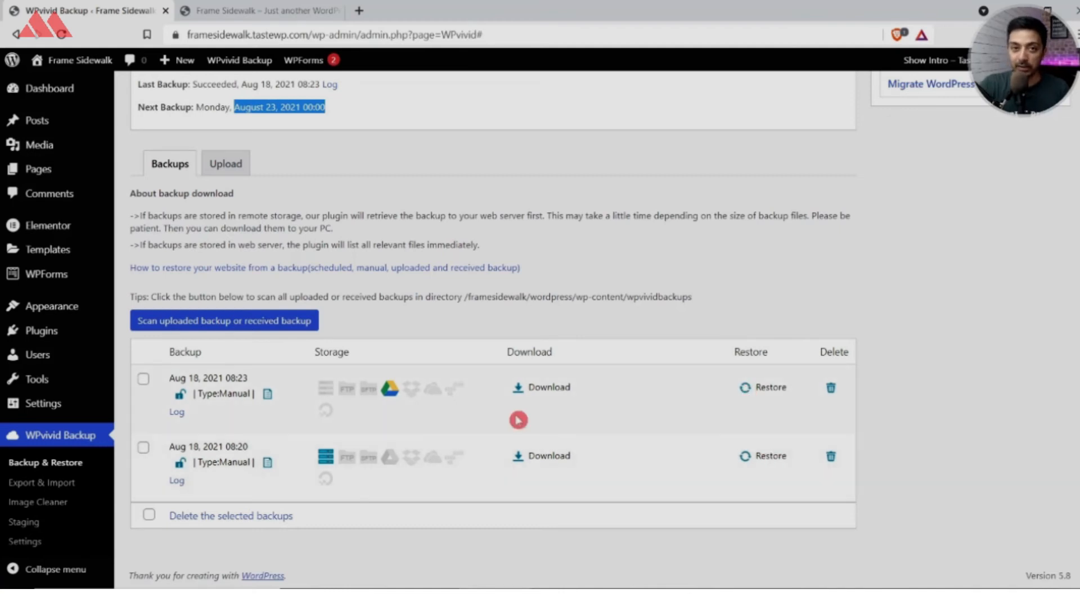
pyautogui.tripleClick(179, 378)
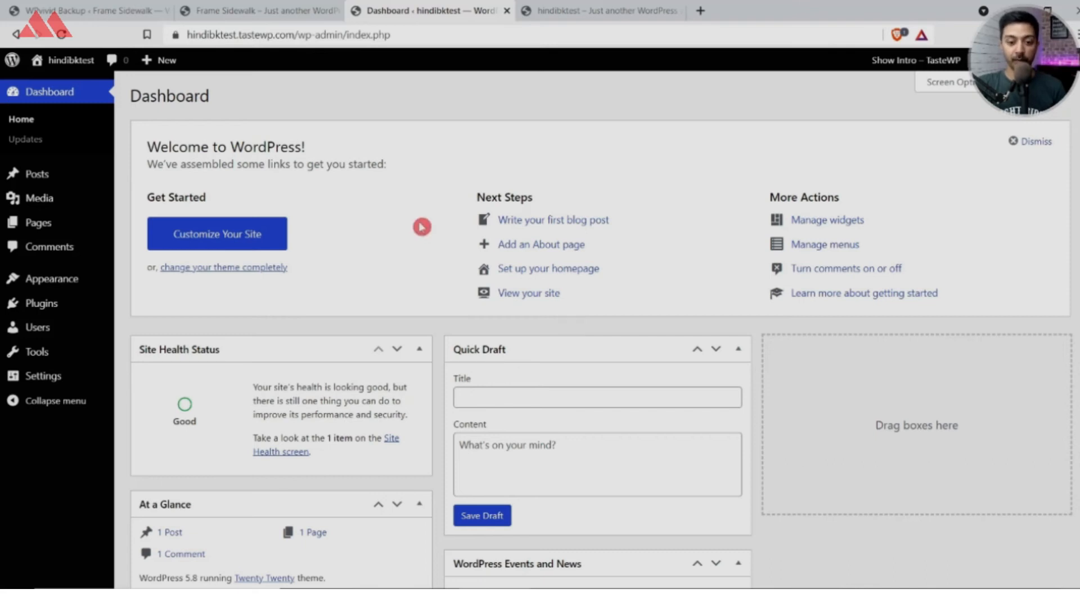
# - Compare the front page of the fresh hindibktest site with the Frame Sidewalk site's home page
pyautogui.hotkey('ctrl', 'Tab')
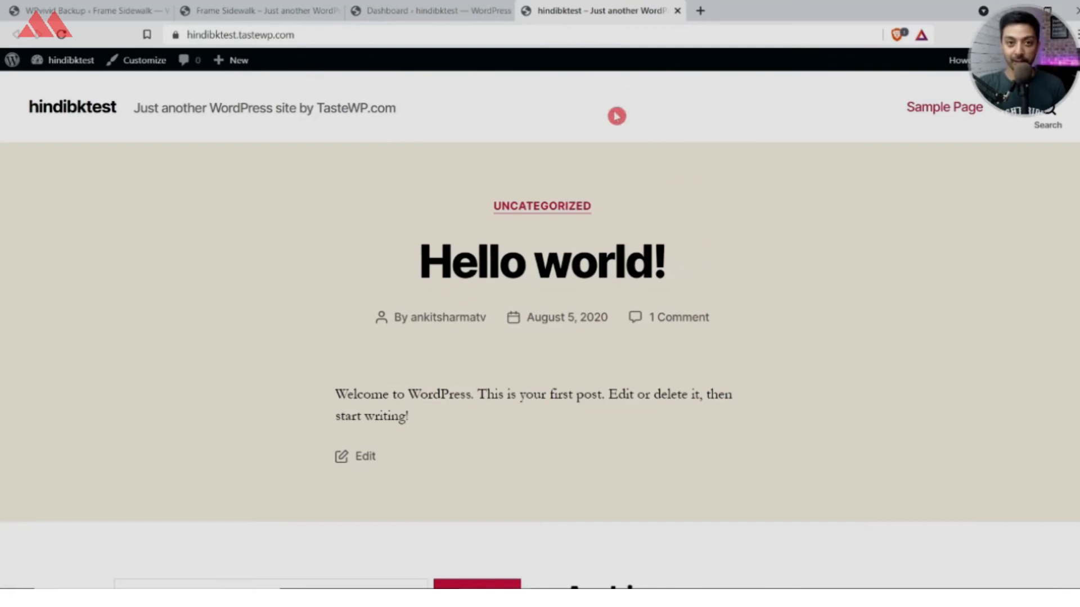
pyautogui.scroll(-10, 377, 455)
pyautogui.scroll(9, 377, 455)
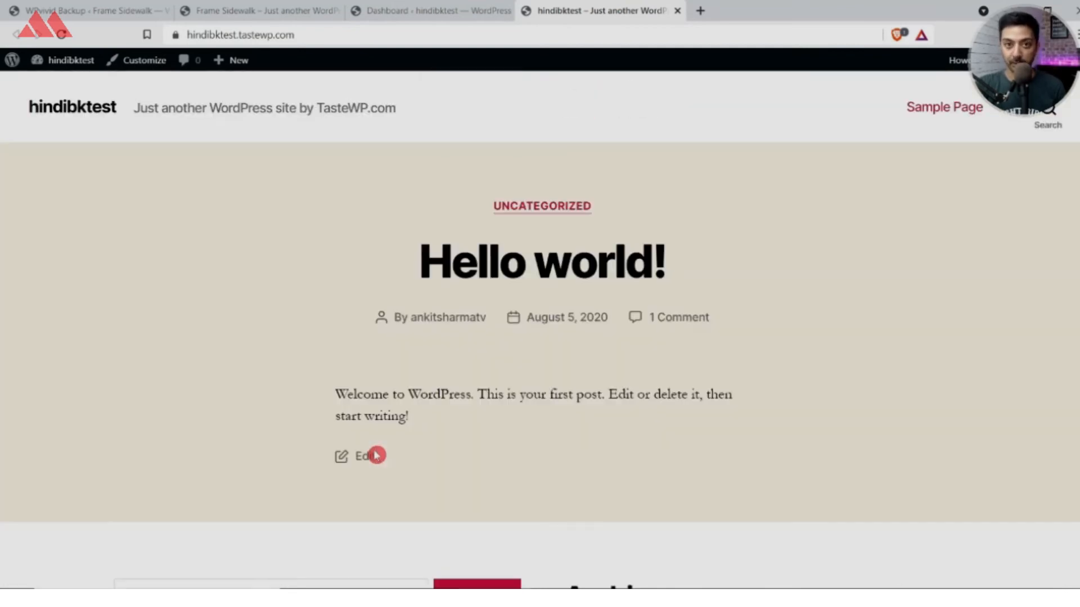
pyautogui.click(250, 10)
pyautogui.scroll(-5, 307, 314)
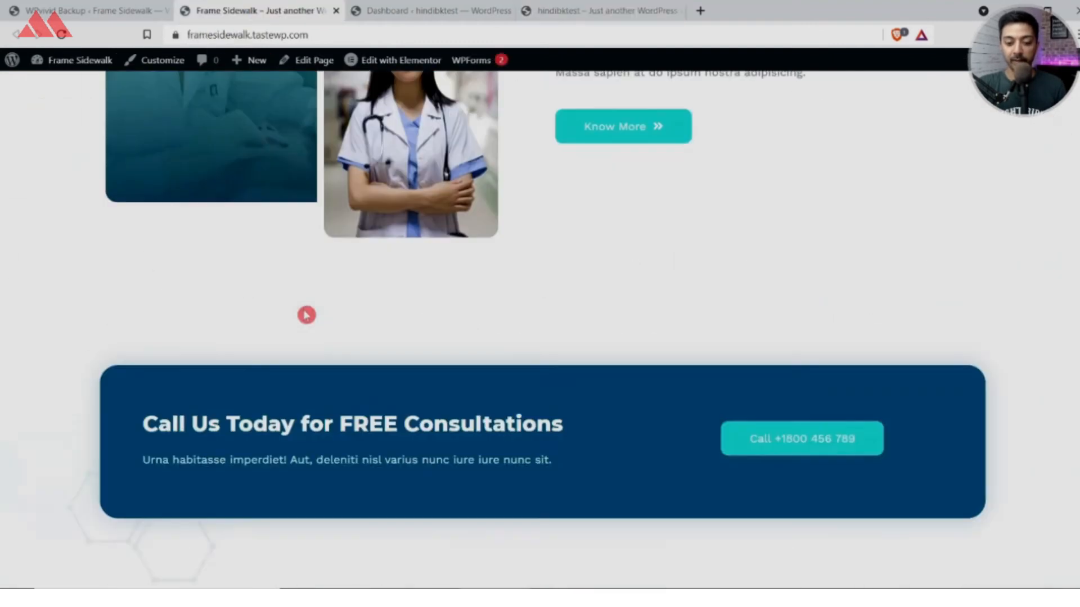
pyautogui.scroll(10, 307, 315)
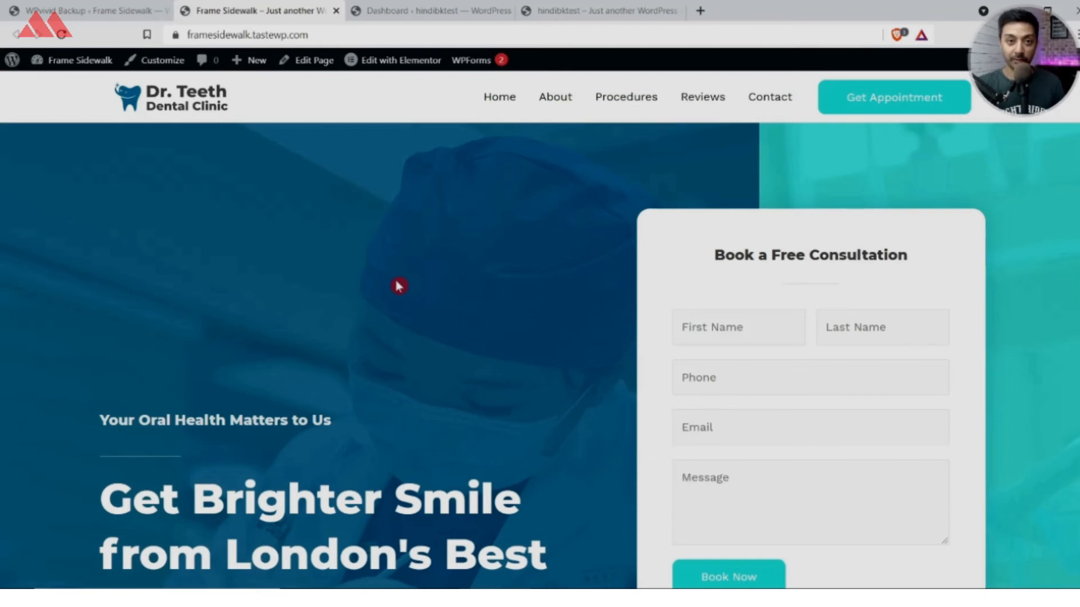
# - Search for wpvivid among the new plugins on the hindibktest site, and install and activate the WPvivid Backup and Migration Plugin
pyautogui.hotkey('ctrl', 'Tab')
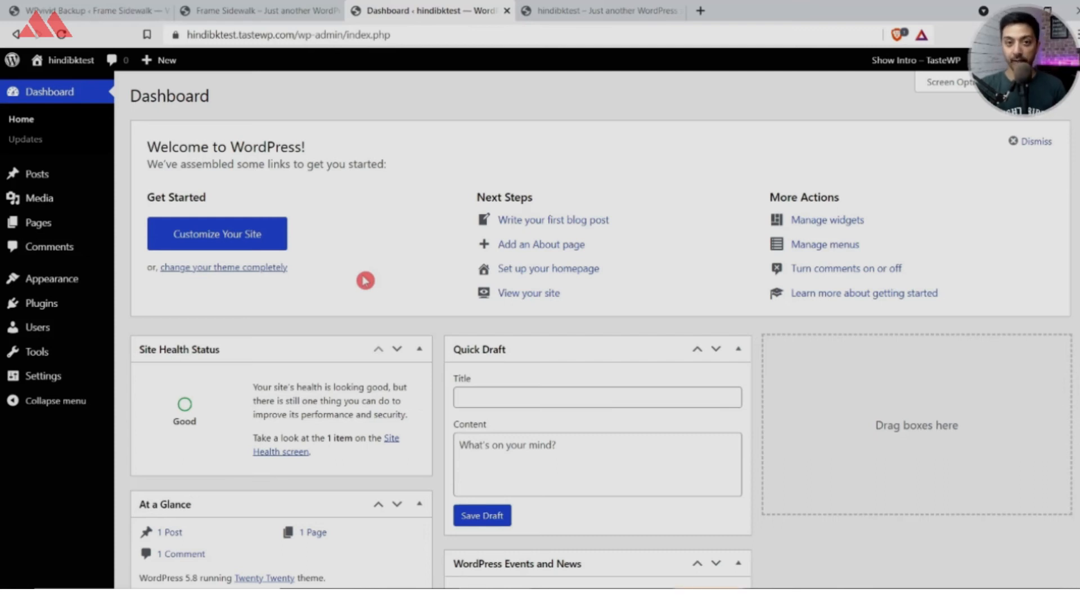
pyautogui.moveTo(60, 300)
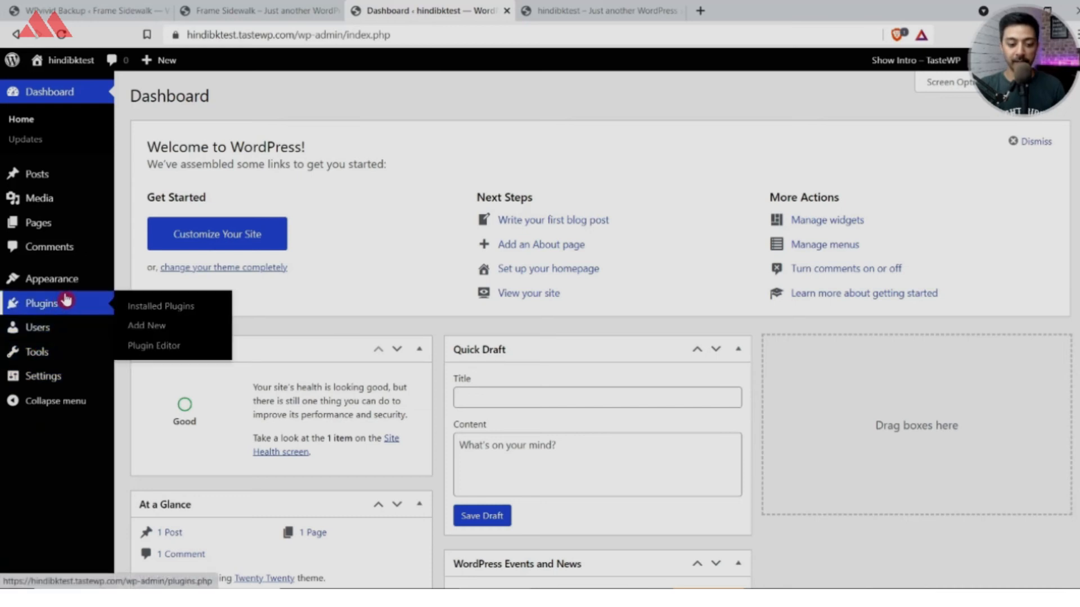
pyautogui.click(155, 331)
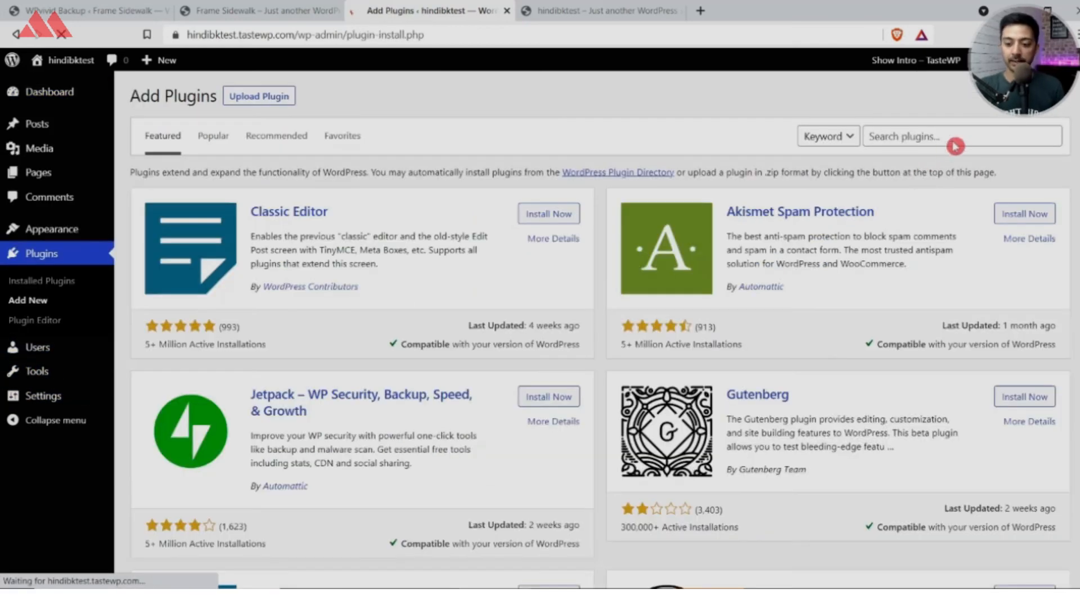
pyautogui.click(958, 136)
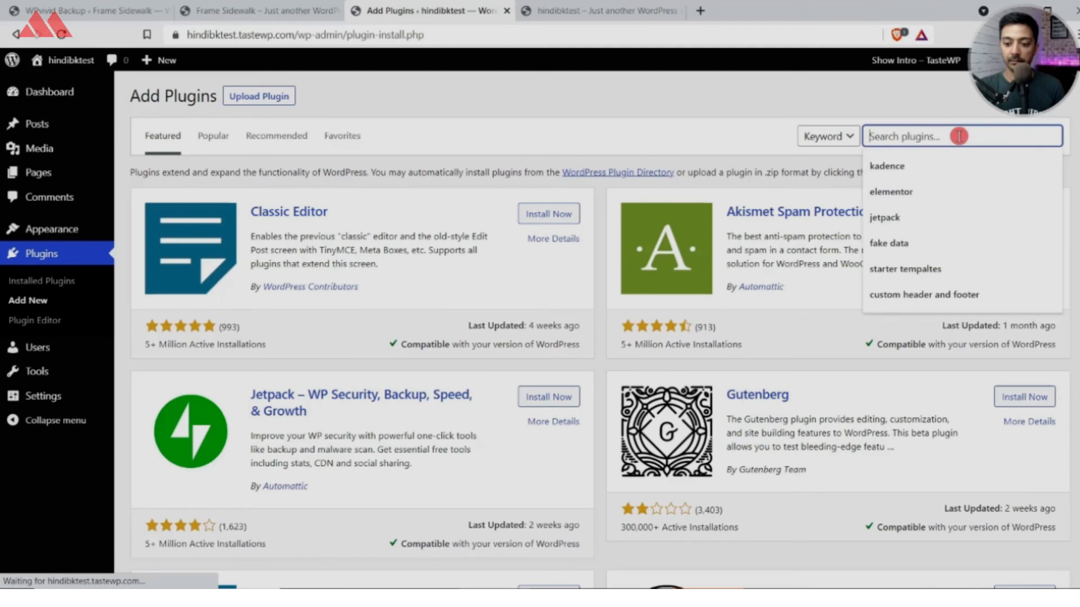
pyautogui.write('w')
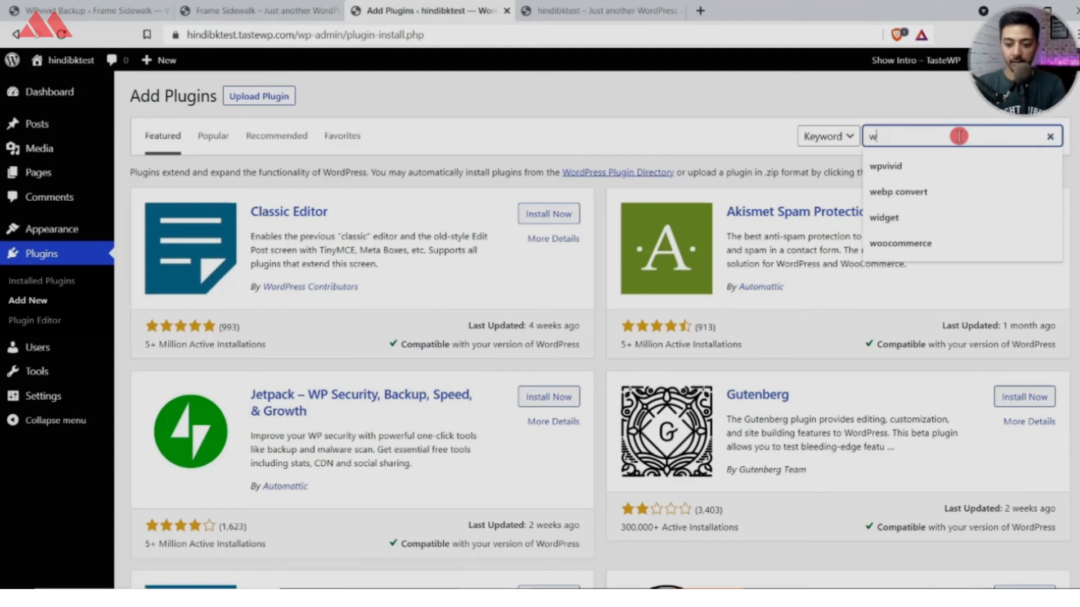
pyautogui.press('Down')
pyautogui.press('Down')
pyautogui.press('Up')
pyautogui.press('Return')
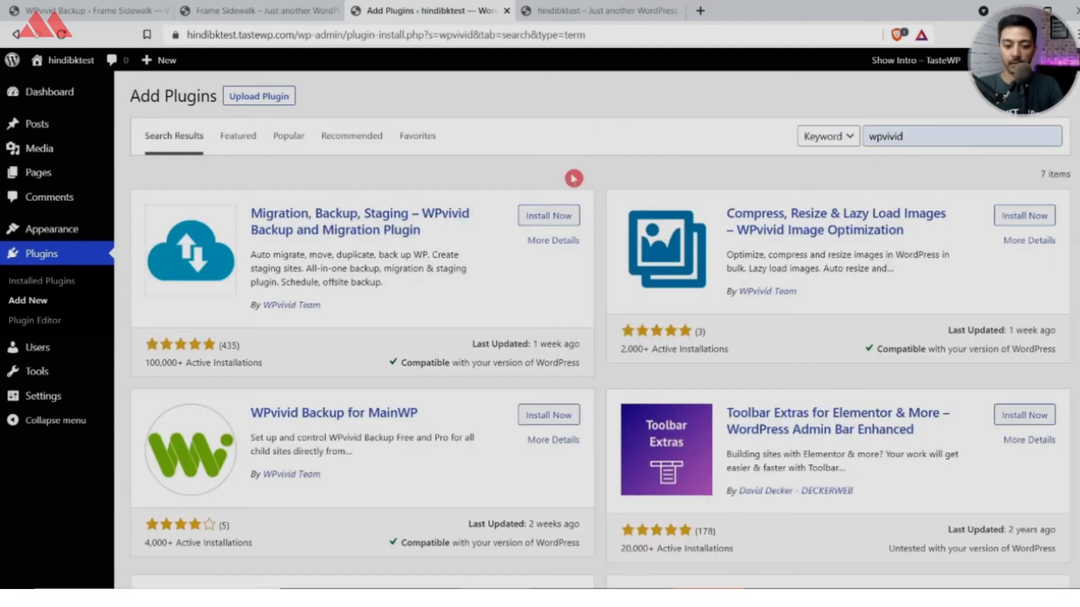
pyautogui.click(545, 218)
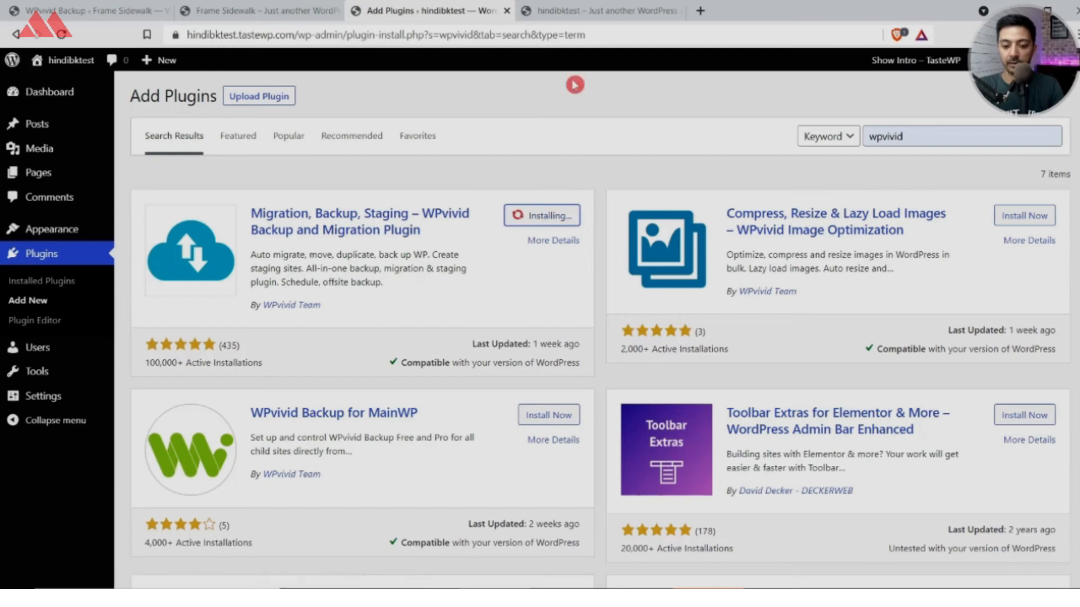
pyautogui.click(543, 218)
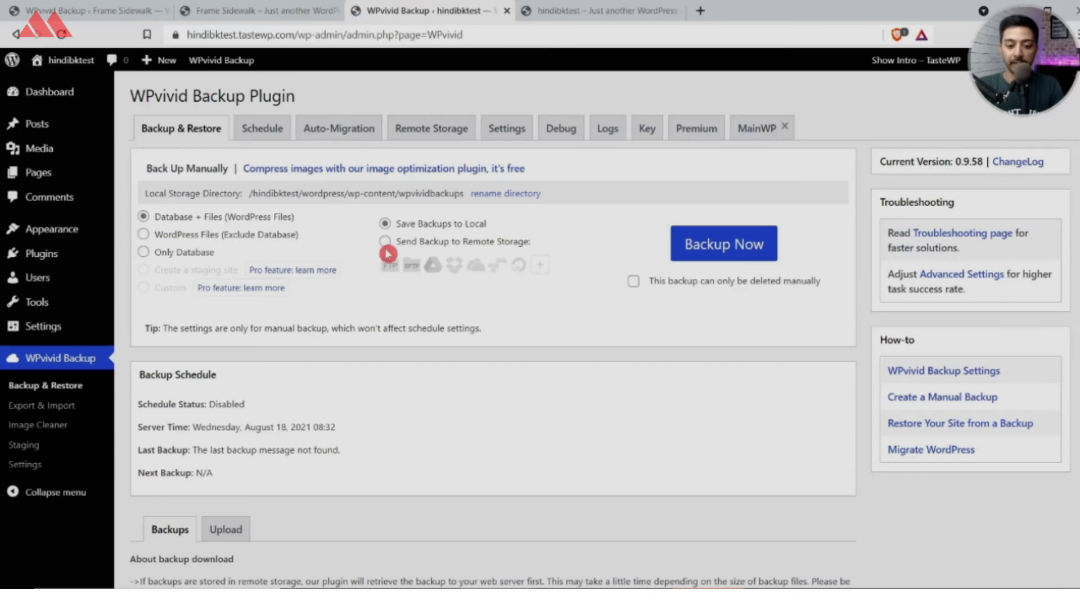
# - Look over the hindibktest site's manual backup options, schedule status and backup list in WPvivid
pyautogui.scroll(-1, 388, 254)
pyautogui.scroll(-3, 388, 253)
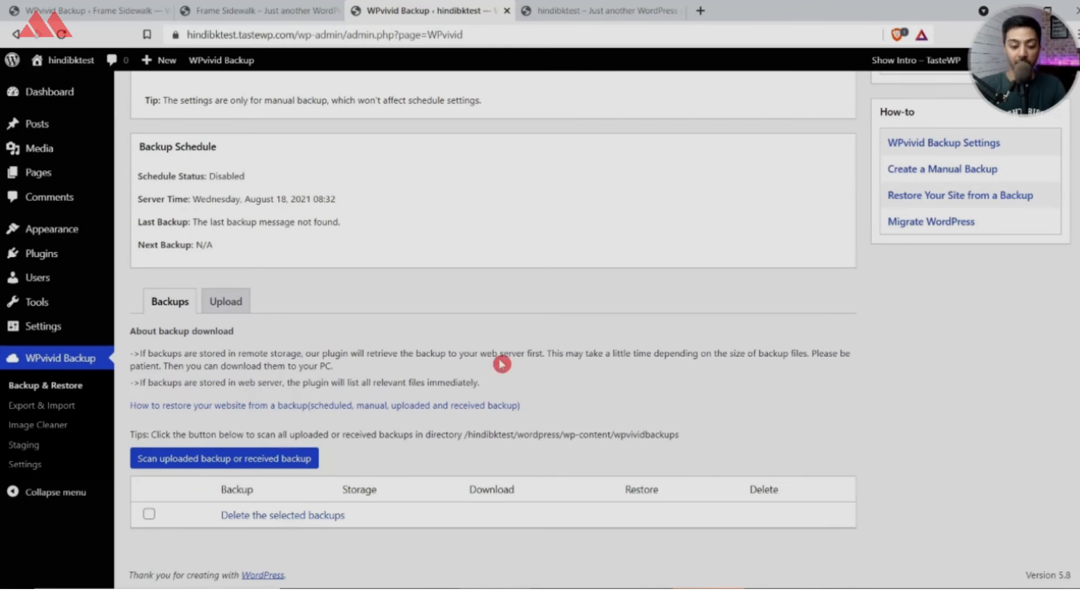
pyautogui.scroll(4, 502, 364)
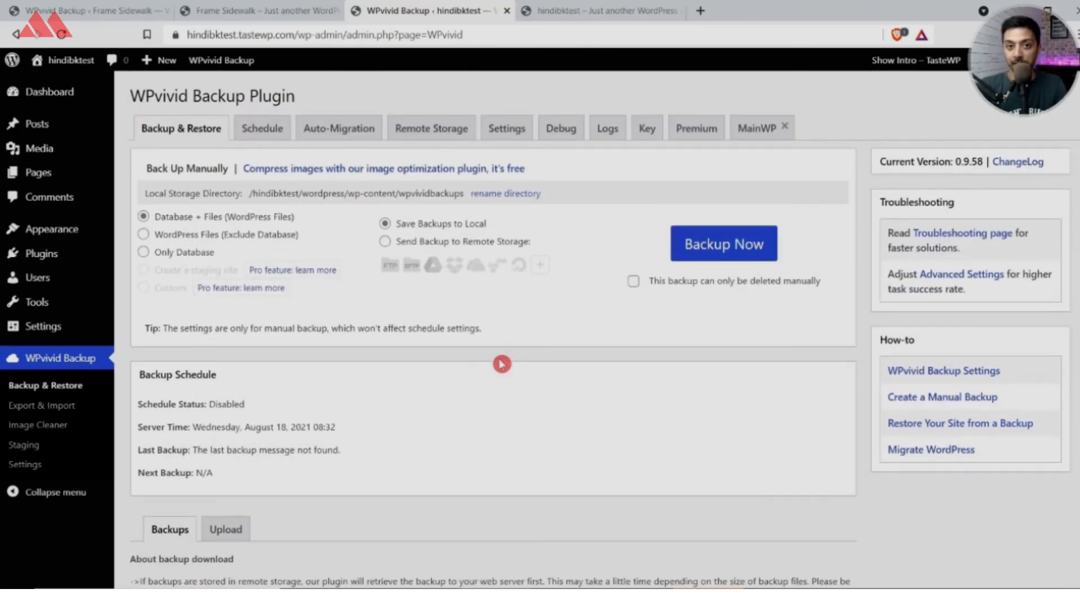
pyautogui.scroll(-4, 501, 365)
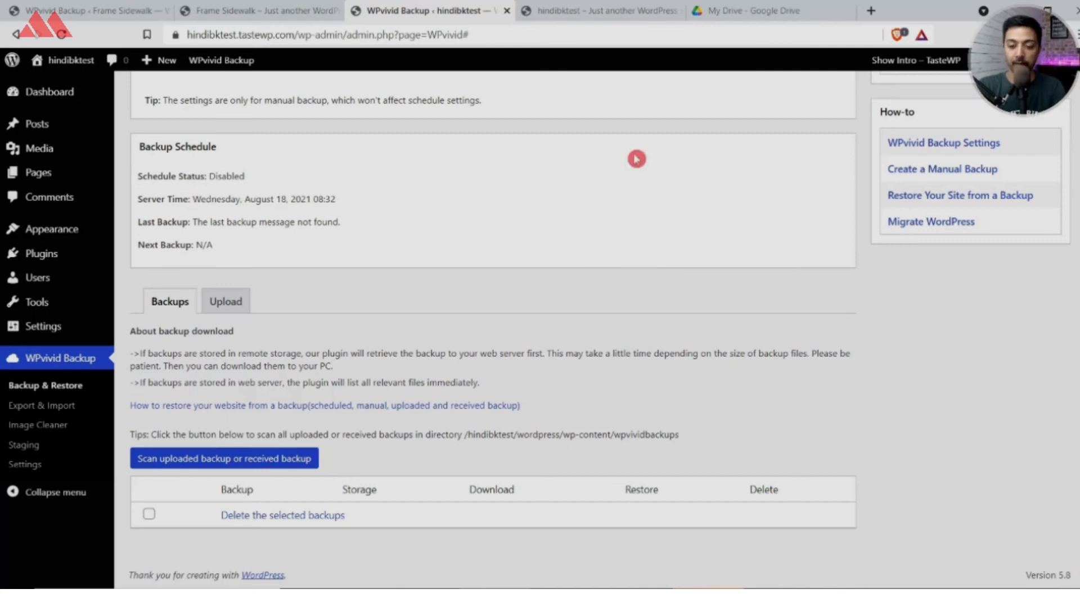
# - Switch to Google Drive and download the framesidewalk.tastewp.com WPvivid backup file
pyautogui.click(731, 11)
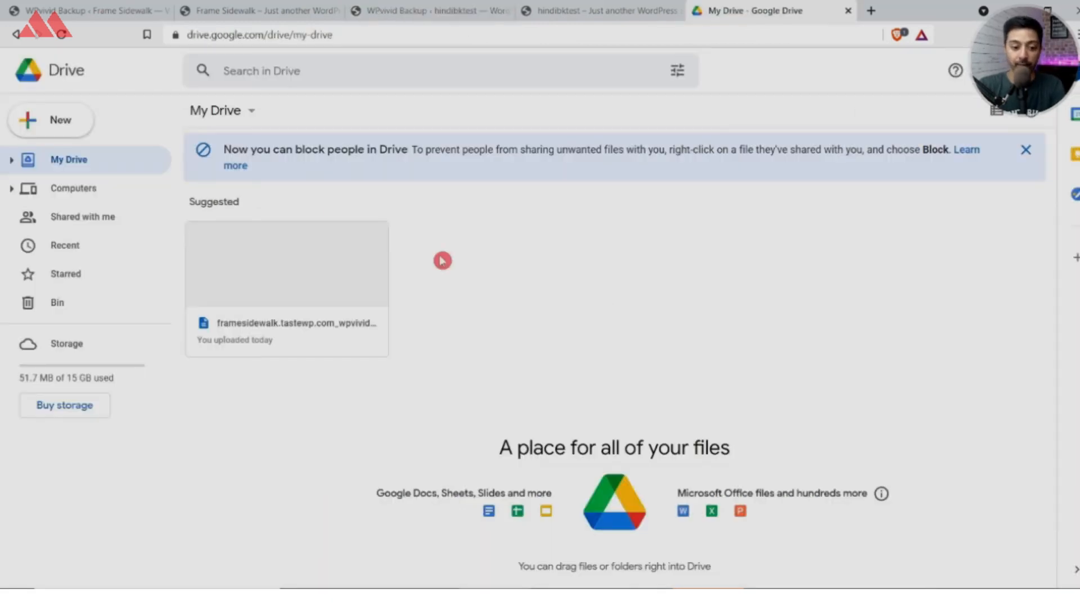
pyautogui.click(278, 287)
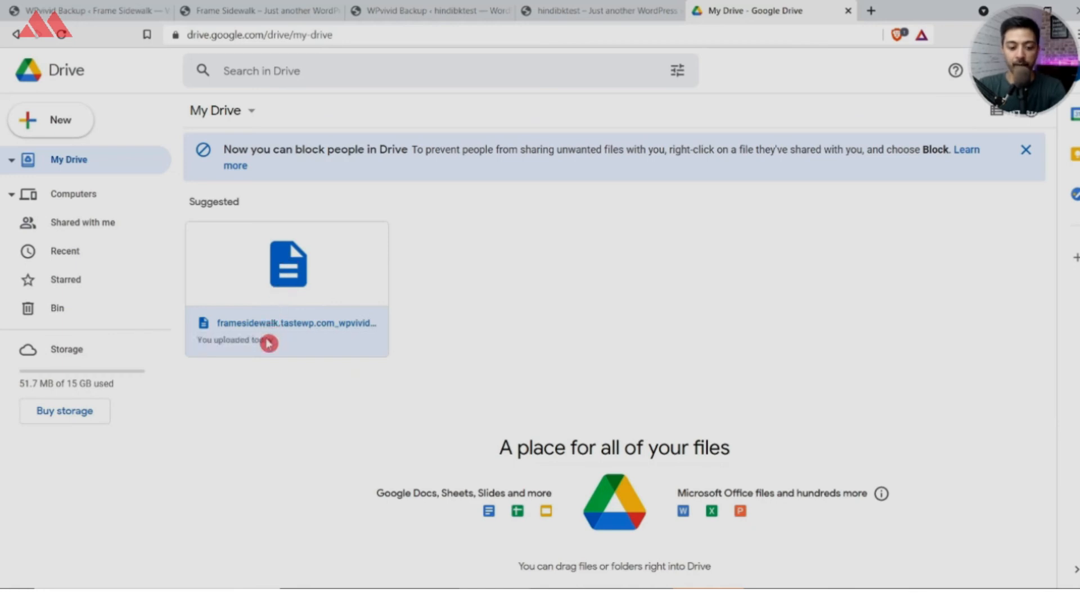
pyautogui.rightClick(276, 262)
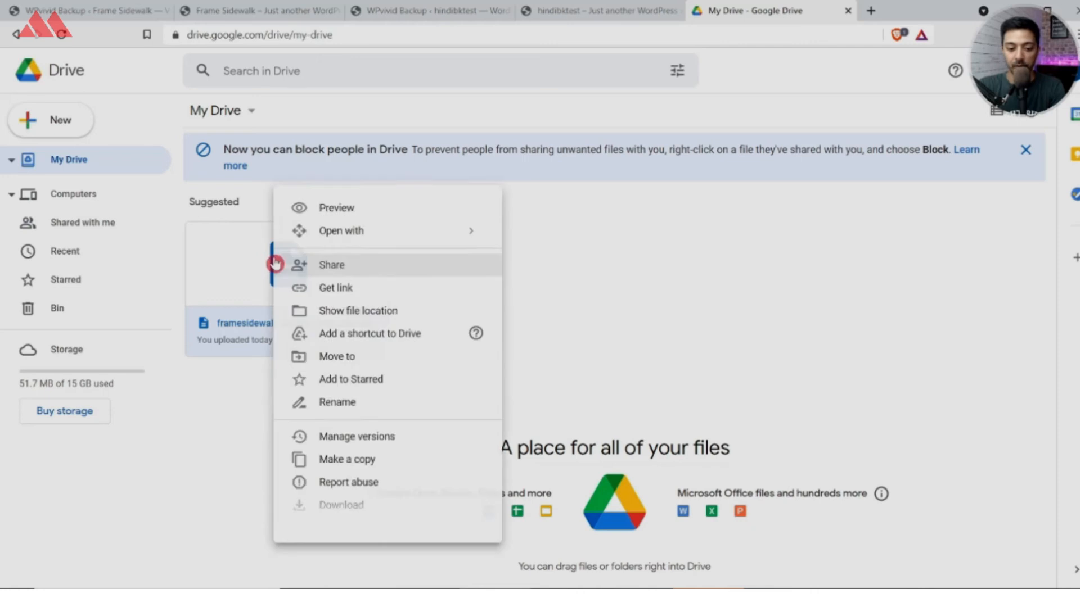
pyautogui.click(334, 505)
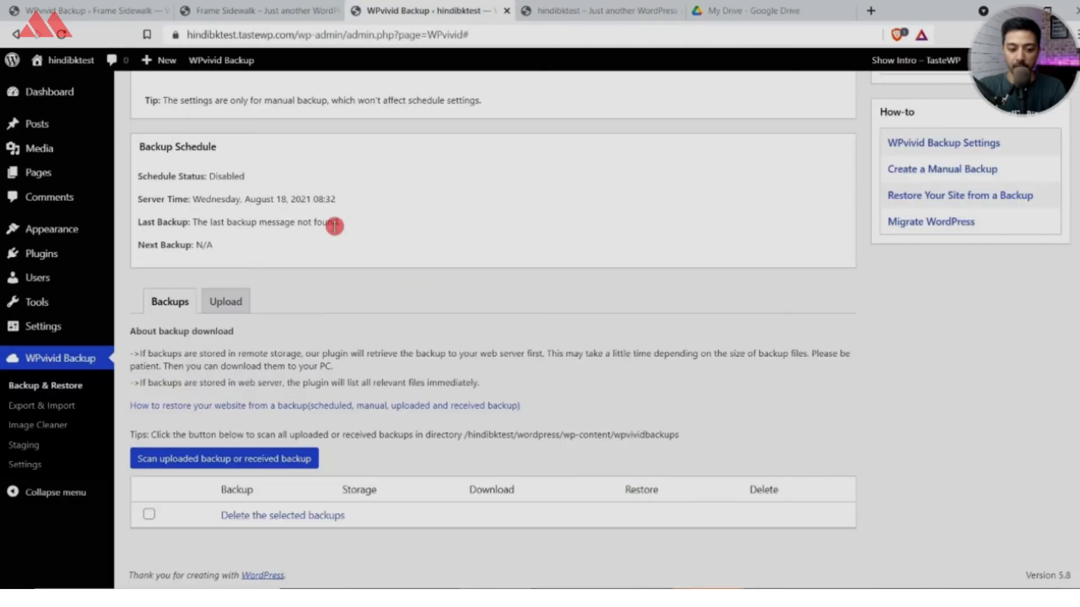
pyautogui.scroll(5, 337, 225)
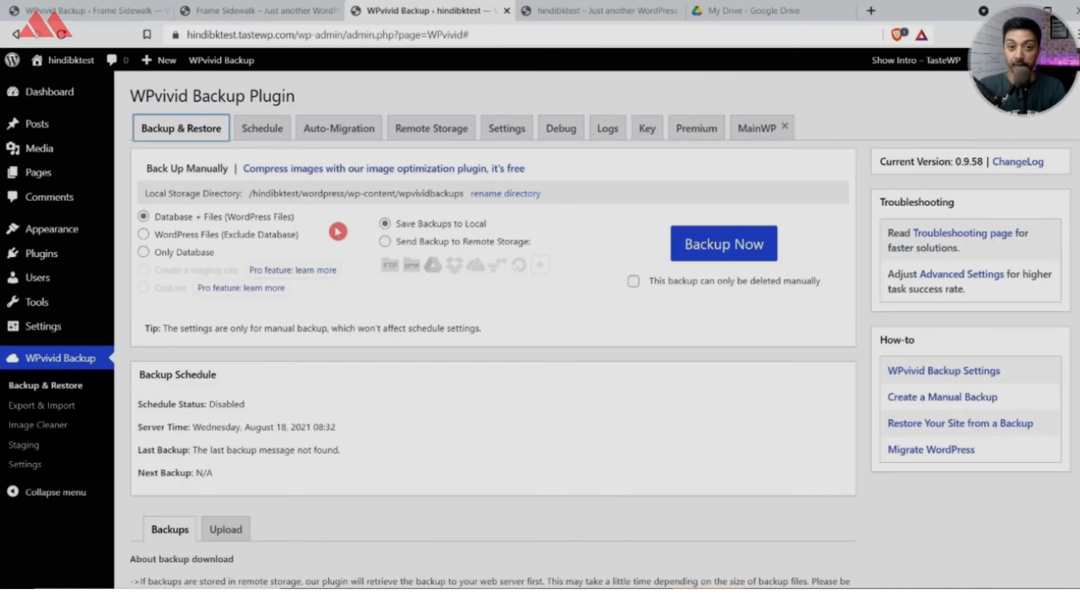
pyautogui.scroll(-4, 334, 299)
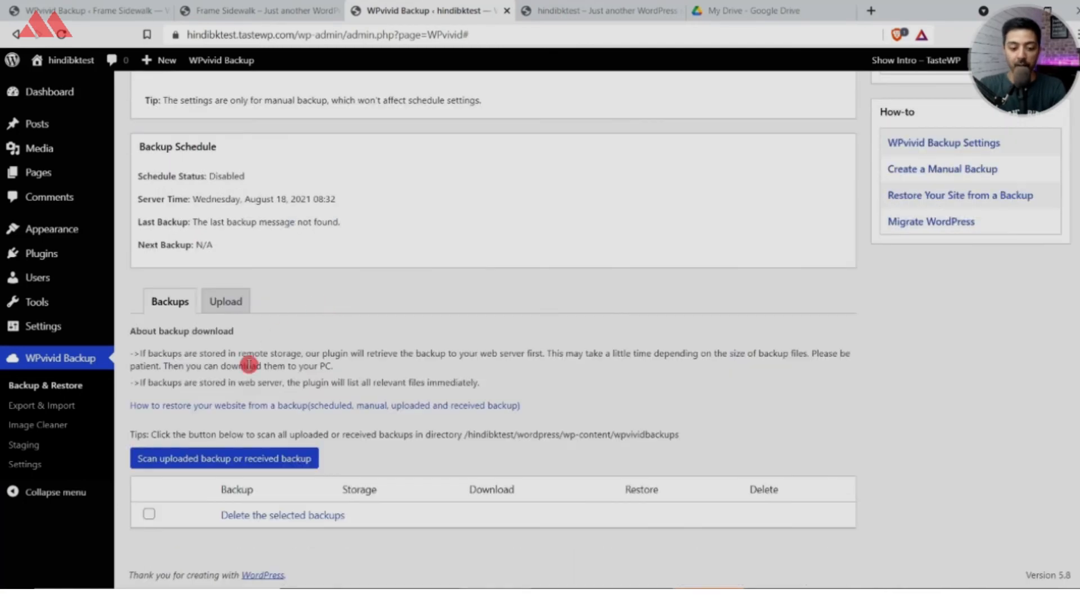
pyautogui.click(225, 301)
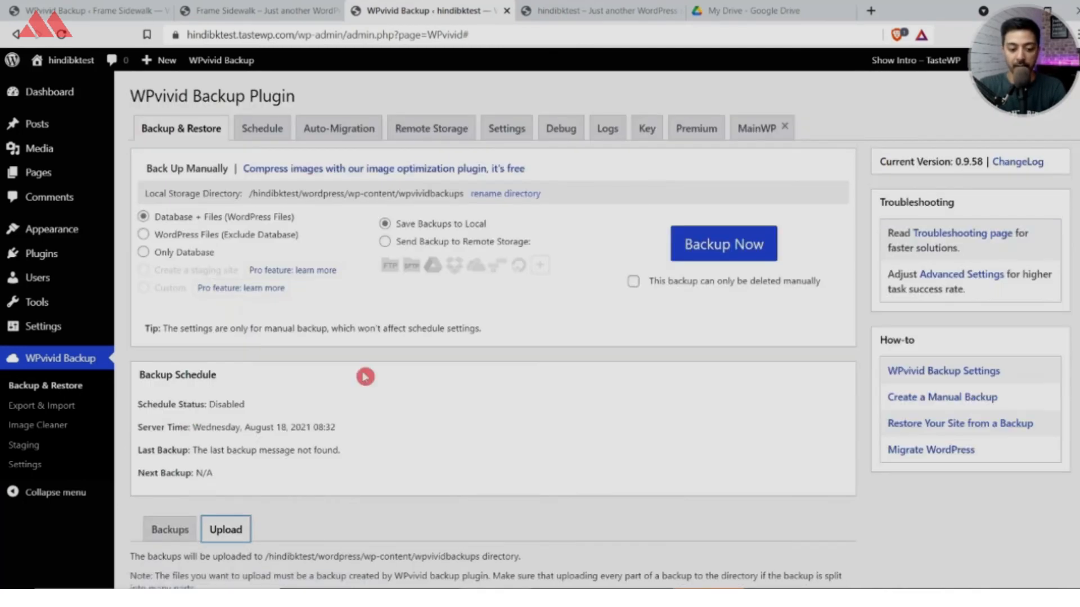
pyautogui.scroll(-4, 377, 385)
pyautogui.click(196, 364)
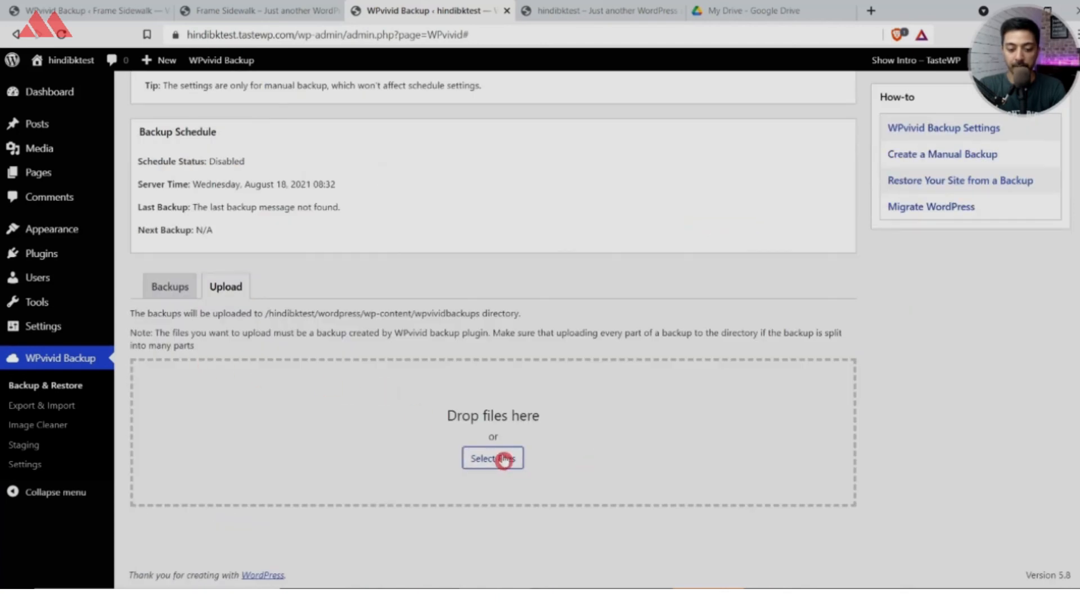
pyautogui.click(506, 460)
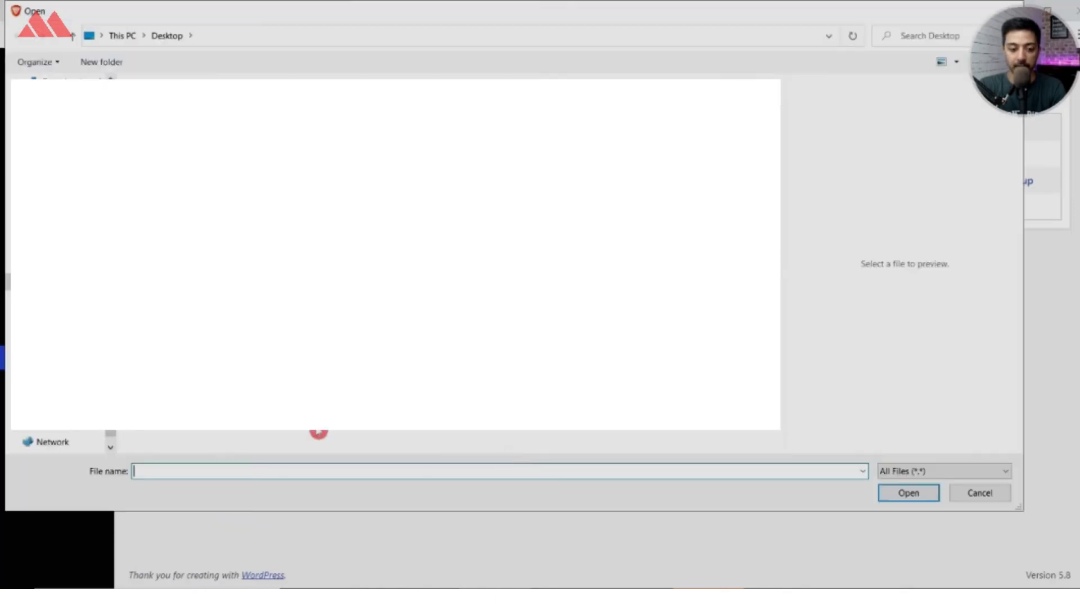
pyautogui.doubleClick(356, 384)
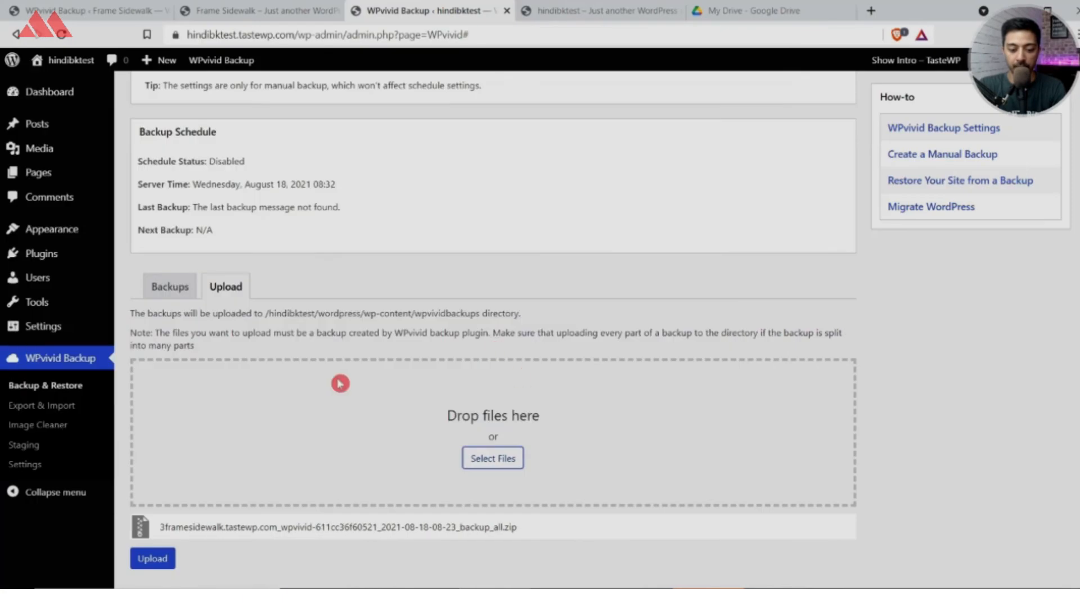
# - Upload the selected backup zip to the hindibktest site and dismiss the completion notice
pyautogui.scroll(-1, 340, 383)
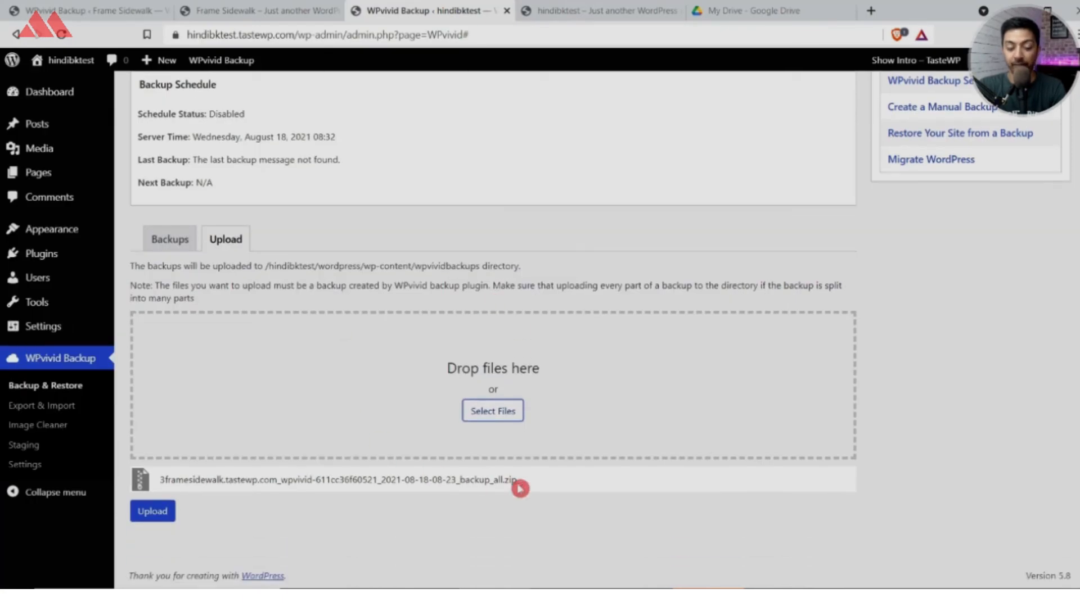
pyautogui.click(145, 513)
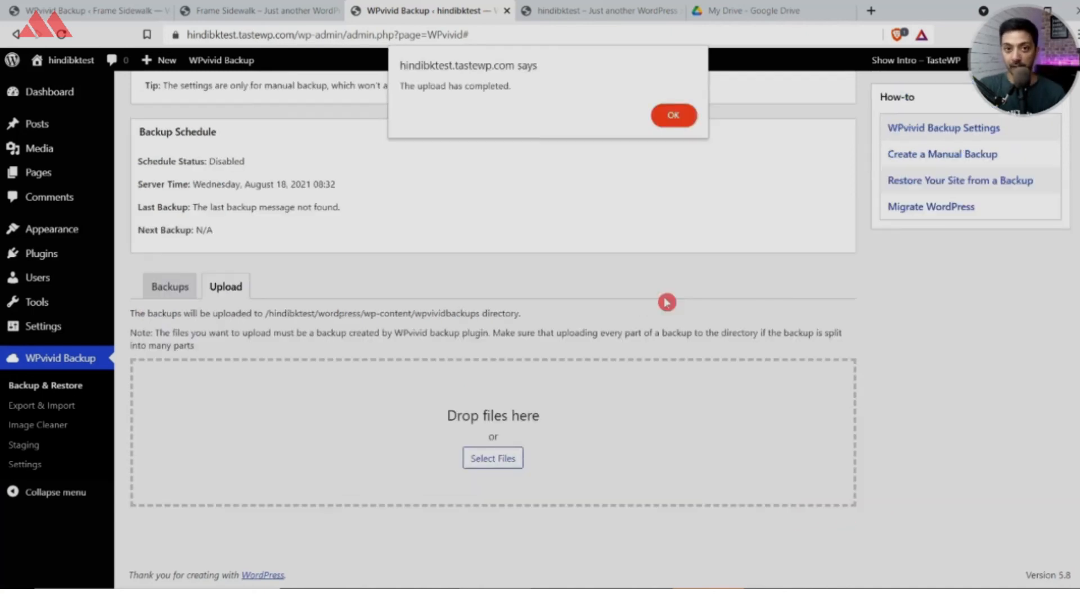
pyautogui.click(673, 115)
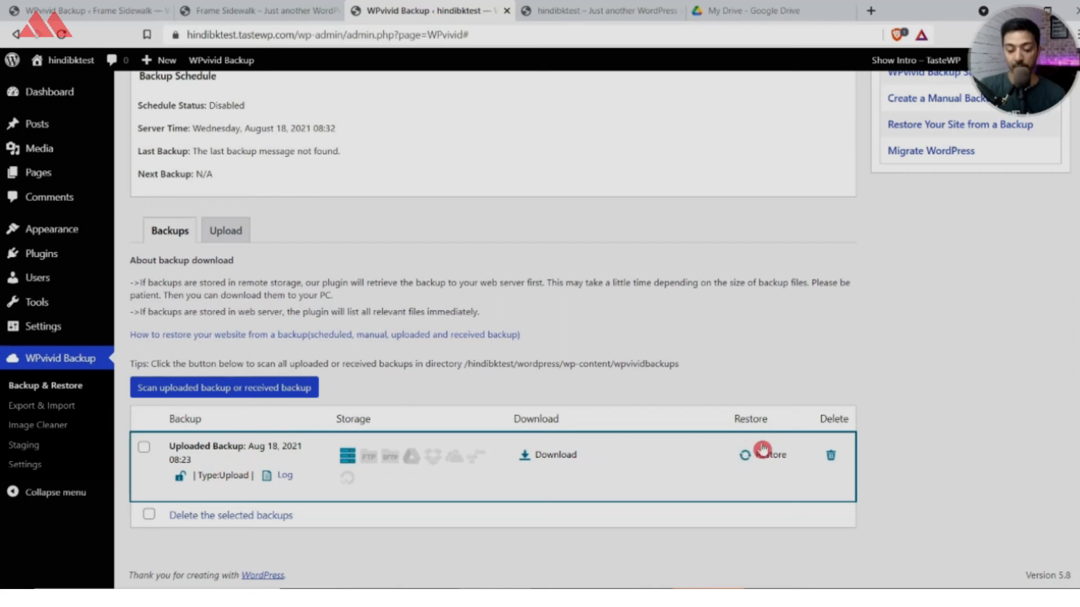
# - Restore the uploaded Aug 18, 2021 08:23 backup on the hindibktest site and confirm the restore
pyautogui.click(746, 456)
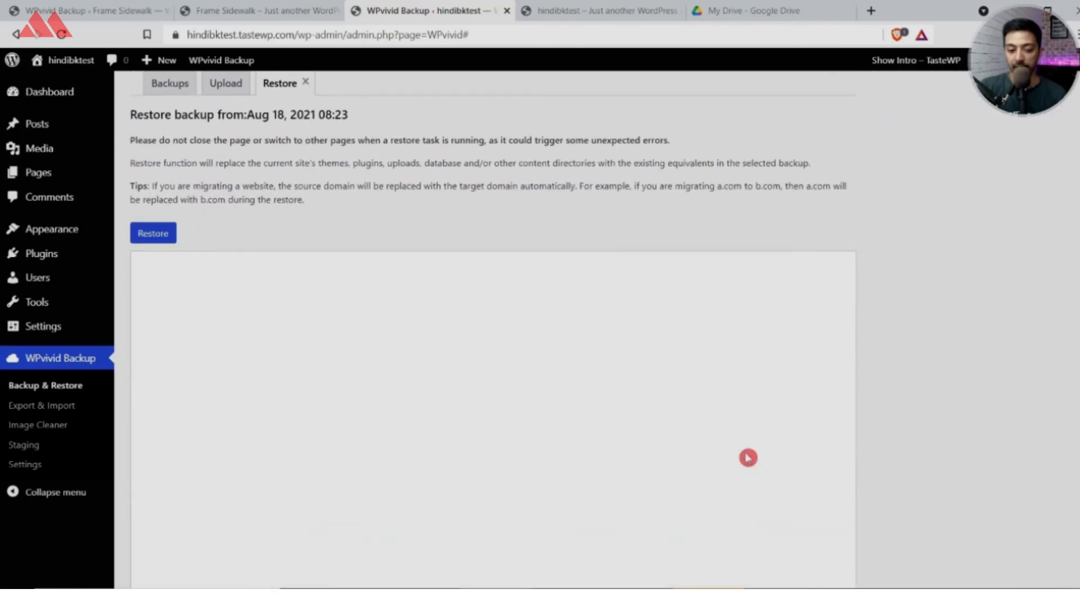
pyautogui.click(157, 230)
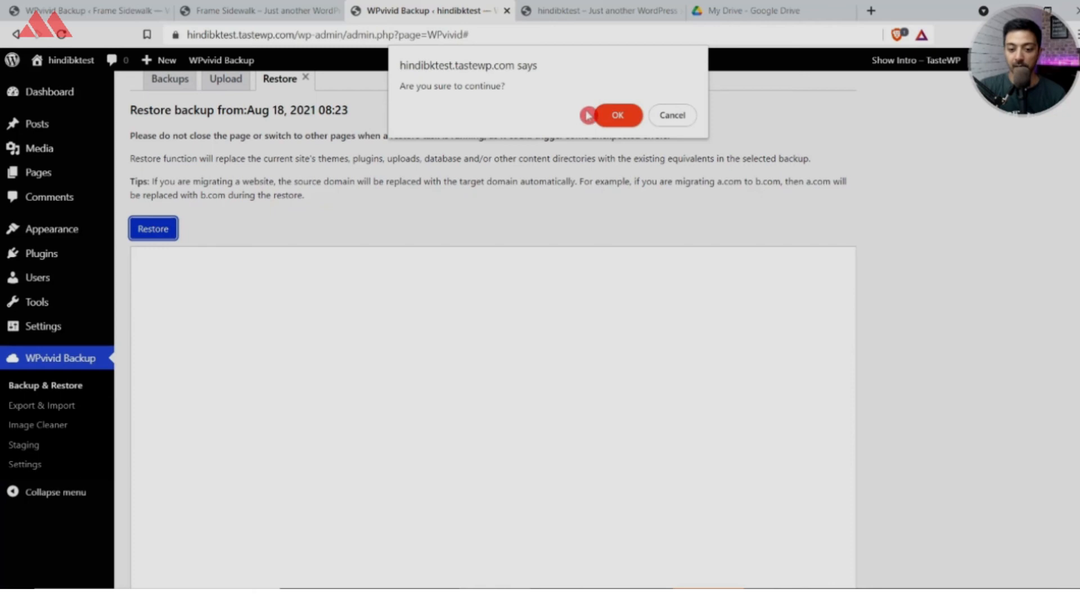
pyautogui.click(617, 122)
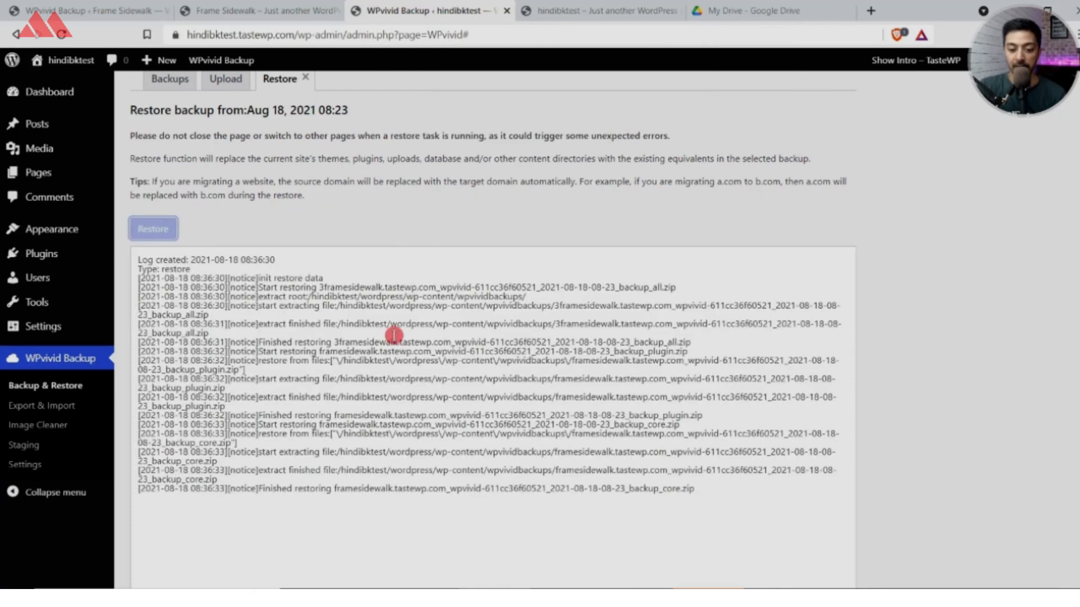
# - Follow the restore log on the hindibktest site through to the end and dismiss the completion notice
pyautogui.scroll(-3, 394, 336)
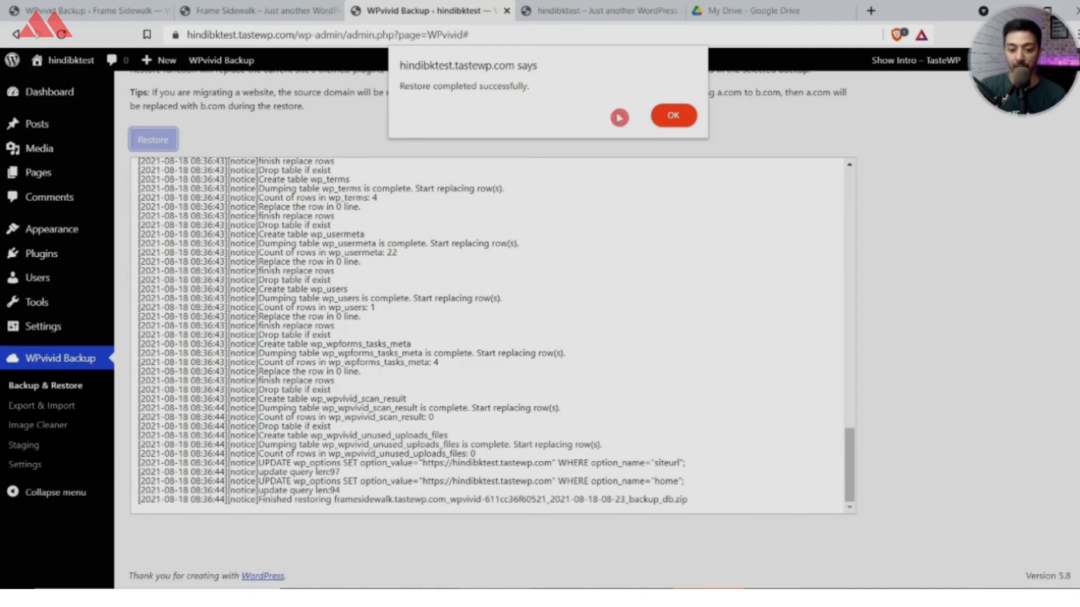
pyautogui.click(675, 121)
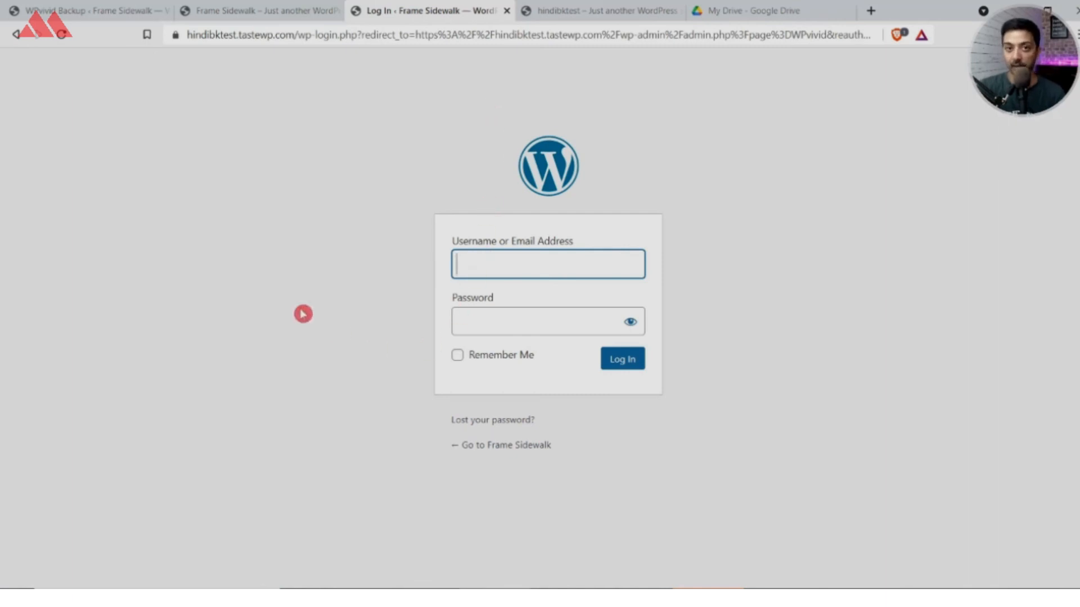
# - Reload the hindibktest.tastewp.com front page and look through its content to check the restored site
pyautogui.click(559, 9)
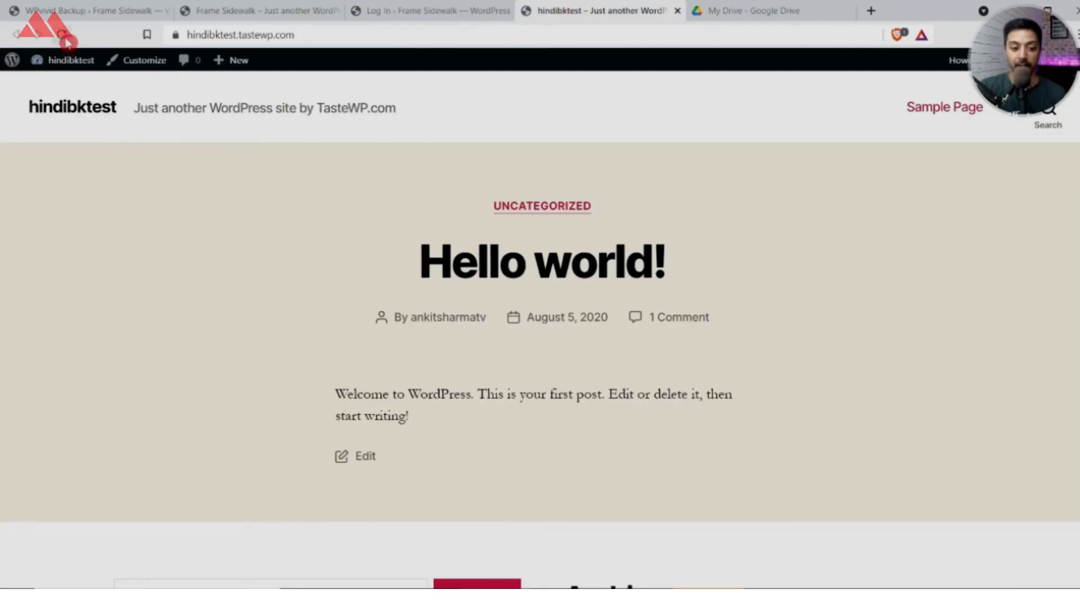
pyautogui.click(63, 37)
pyautogui.scroll(-6, 505, 268)
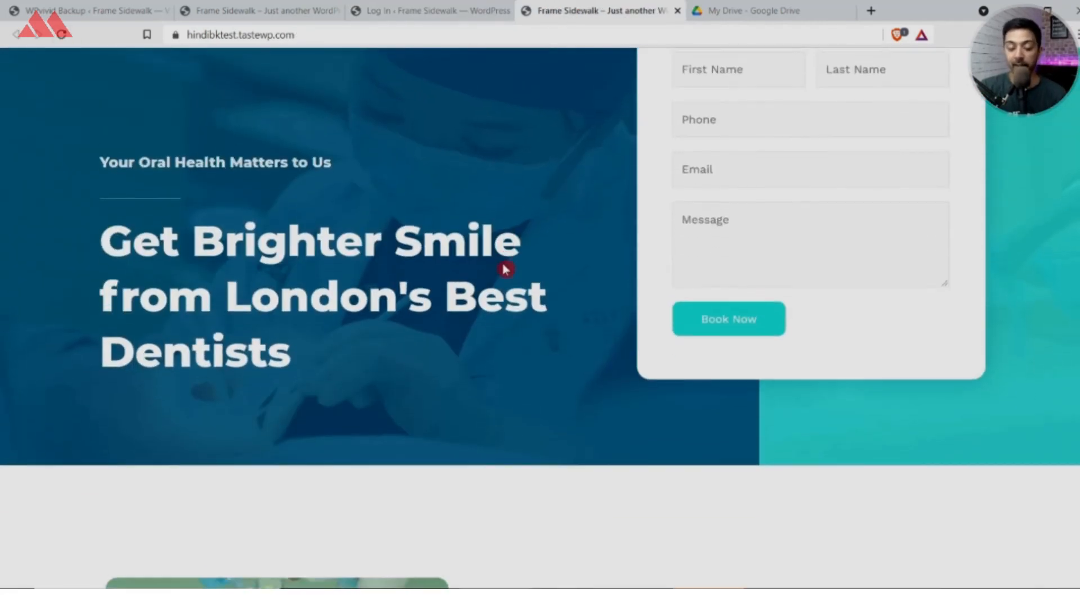
pyautogui.scroll(-15, 506, 270)
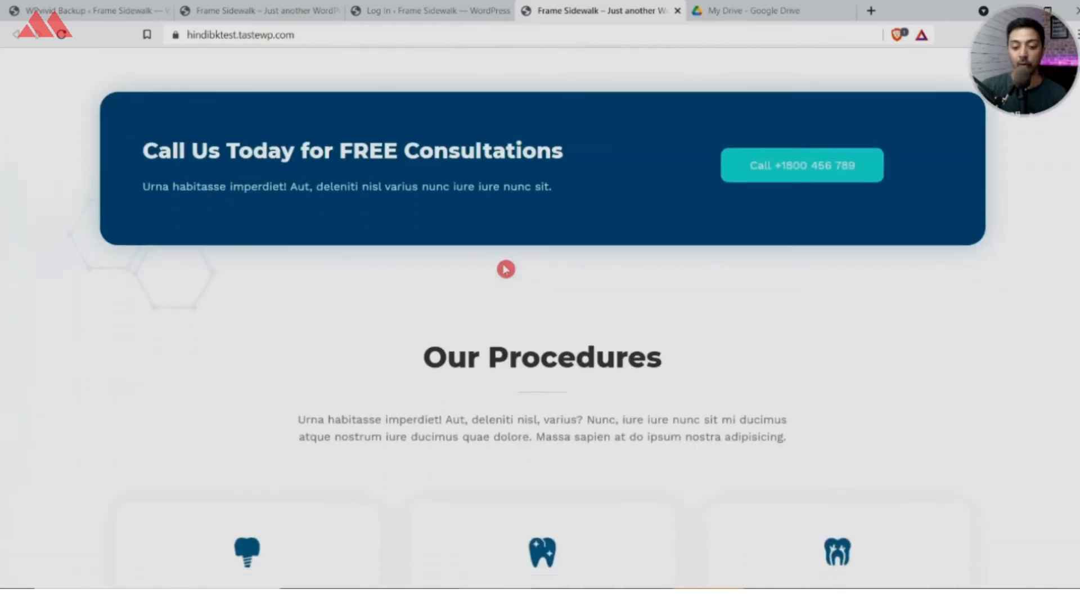
# - Look through the original framesidewalk.tastewp.com front page for comparison, and return to the restored hindibktest site
pyautogui.click(253, 11)
pyautogui.scroll(-10, 415, 290)
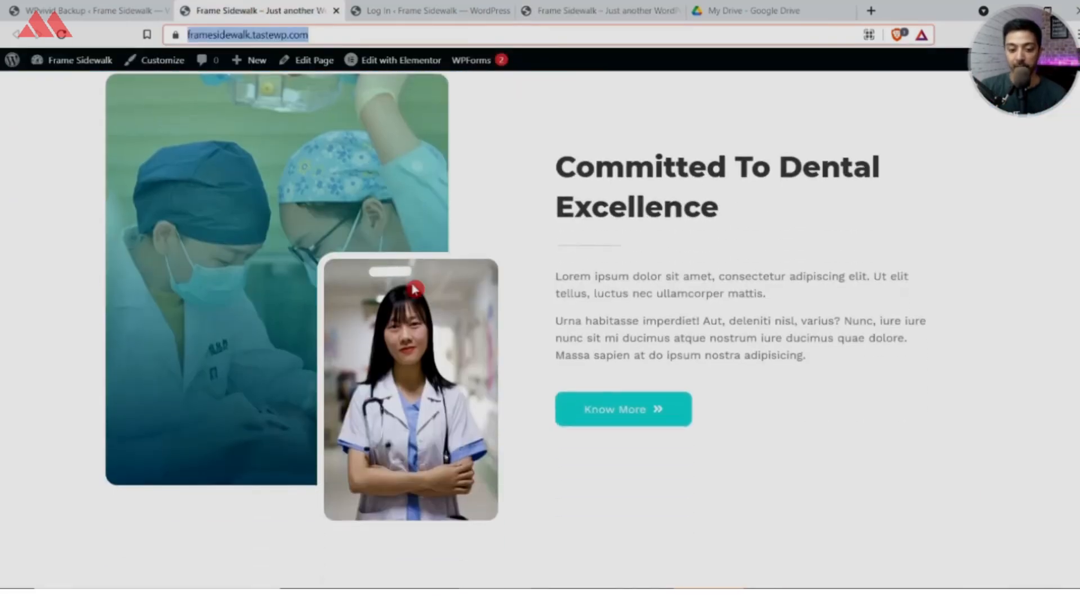
pyautogui.scroll(-15, 415, 289)
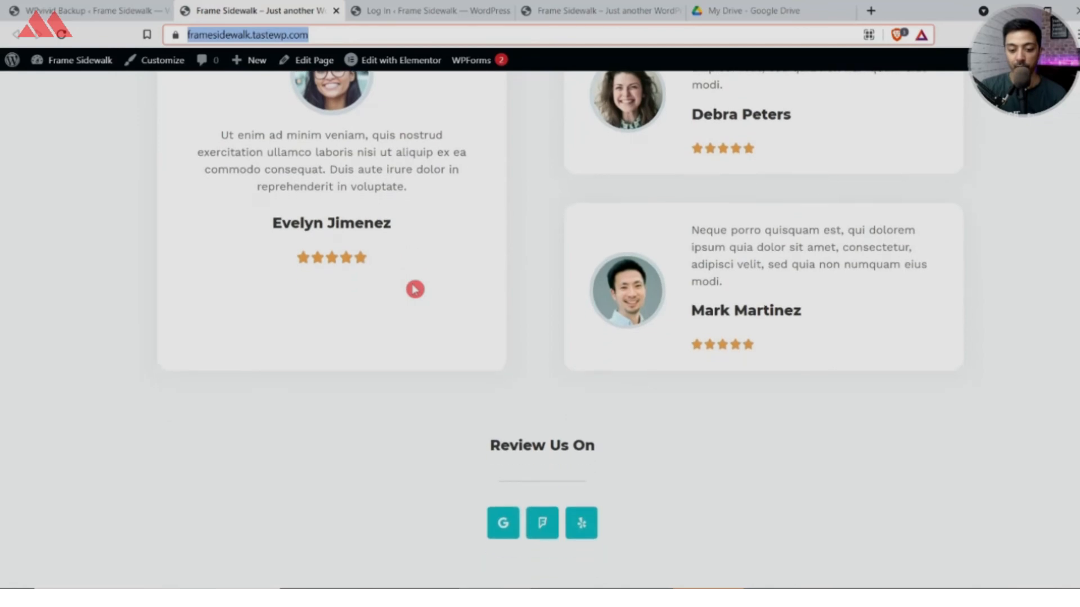
pyautogui.click(585, 10)
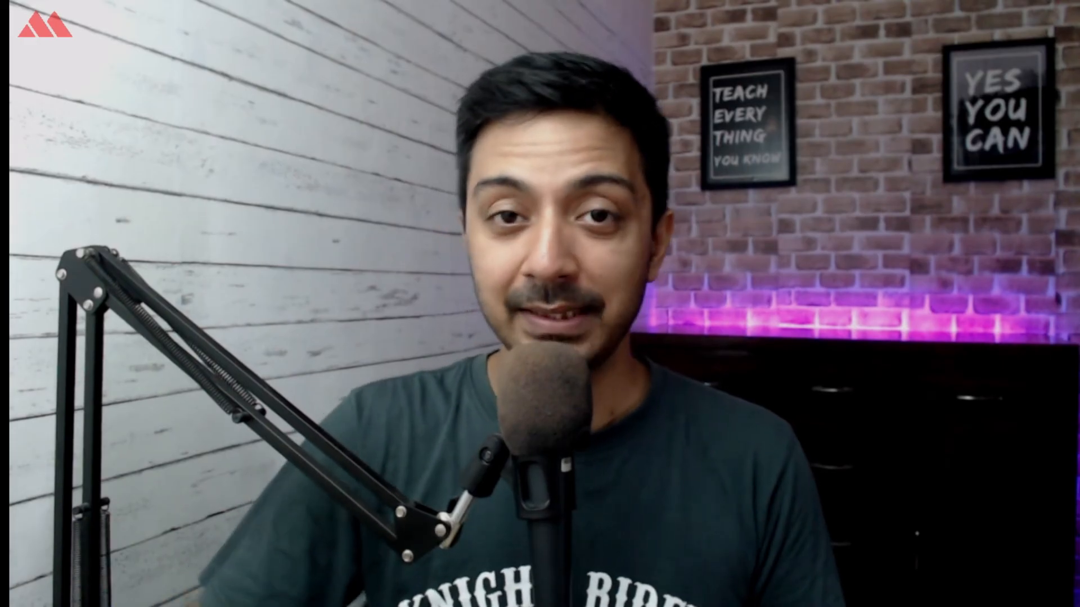